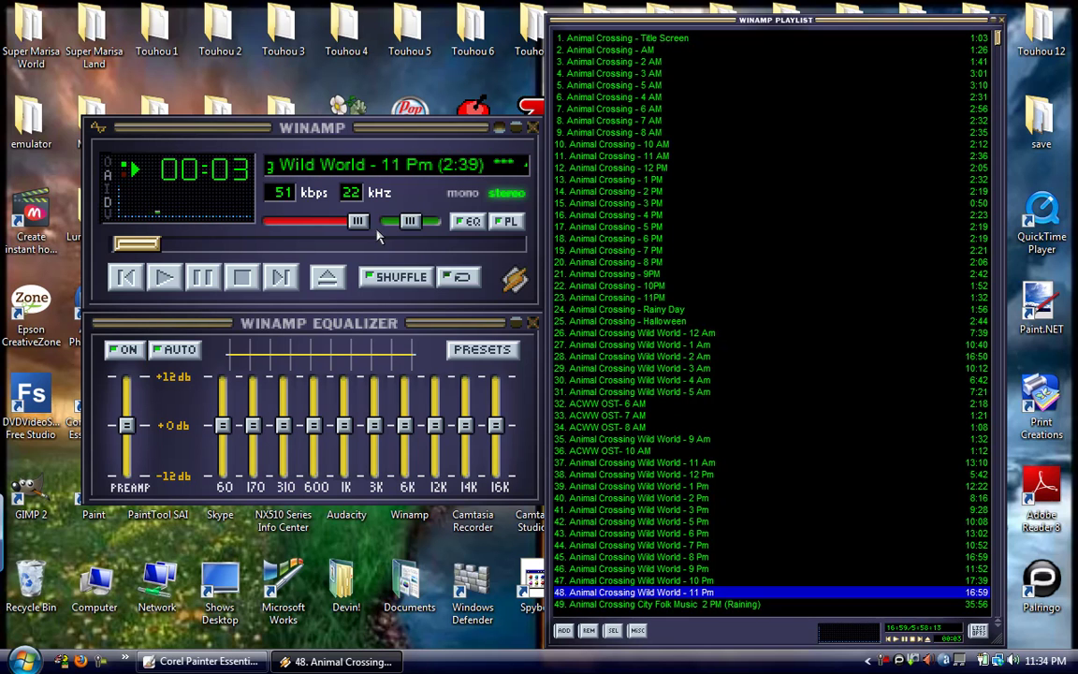
Lower the Winamp music volume to about half, minimize the player, and switch to Corel Painter Essentials.
drag(359, 221, 318, 239)
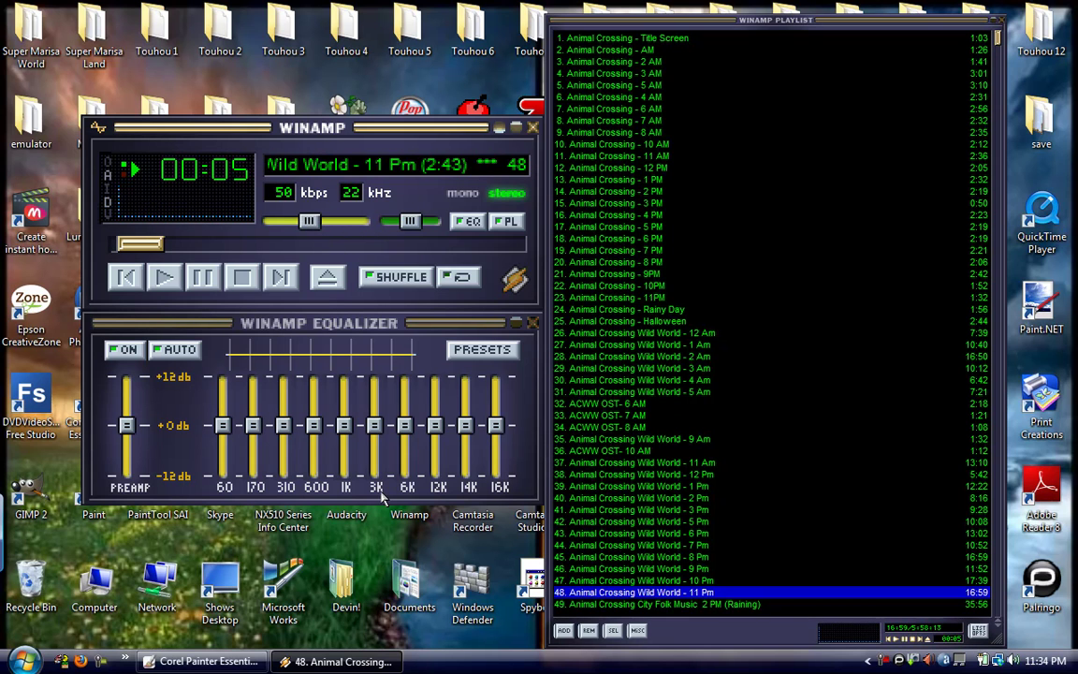
click(341, 660)
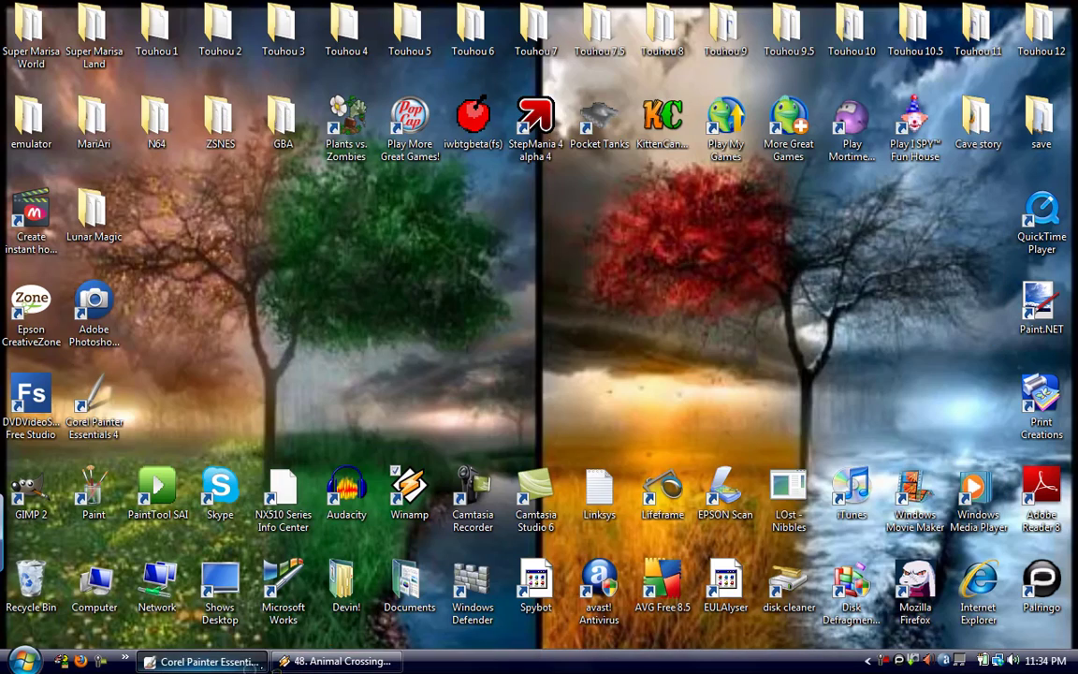
click(208, 661)
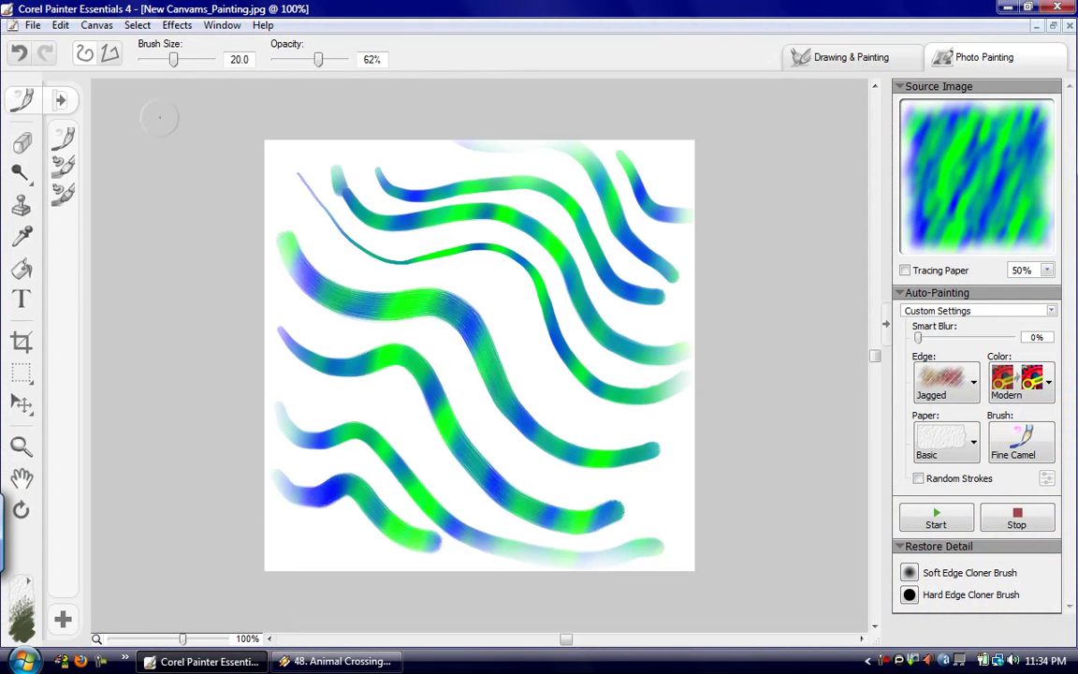
Create a new white canvas 810 by 500 pixels at 72 pixels per inch.
click(34, 26)
click(56, 45)
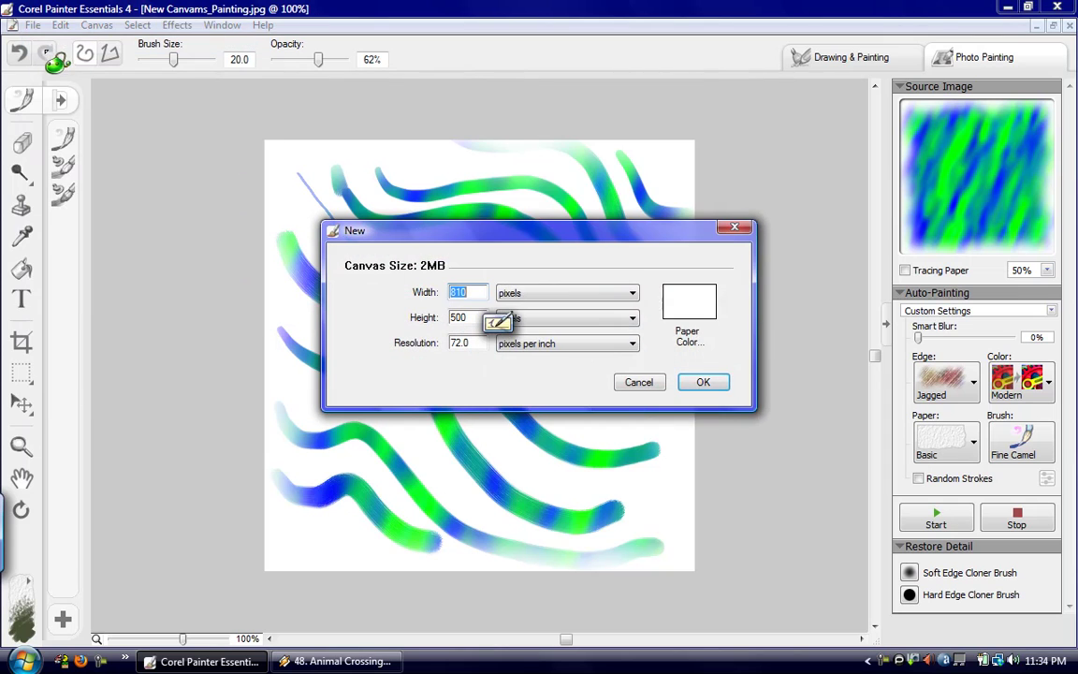
click(702, 383)
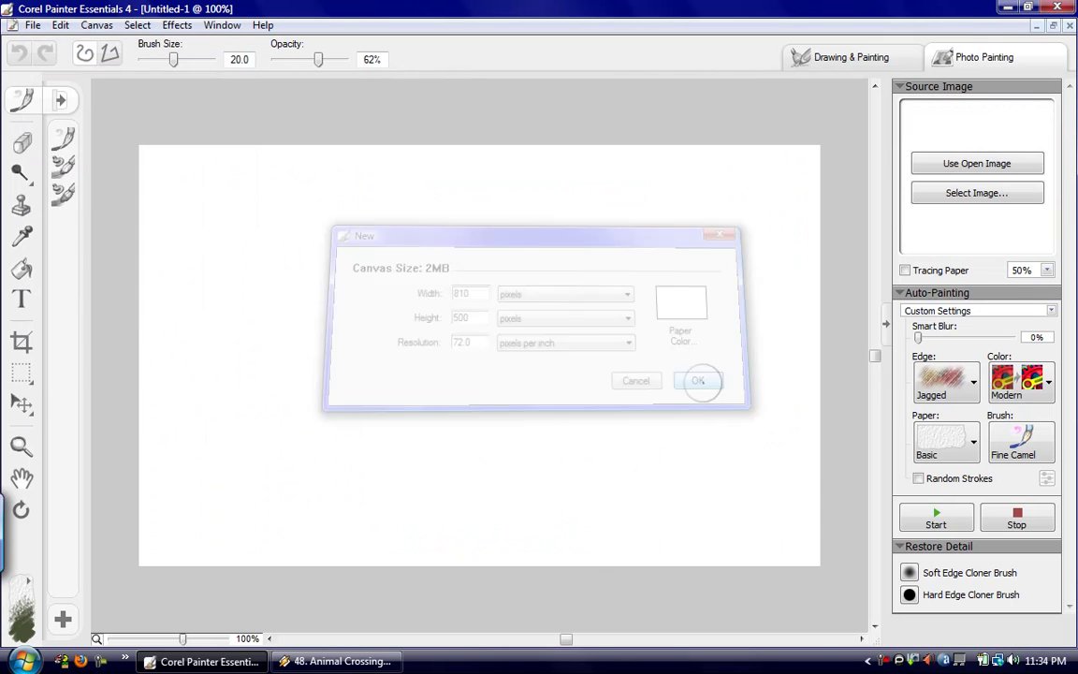
Load the image with red, green and blue diagonal streaks from the Pictures folder as the source image.
click(947, 198)
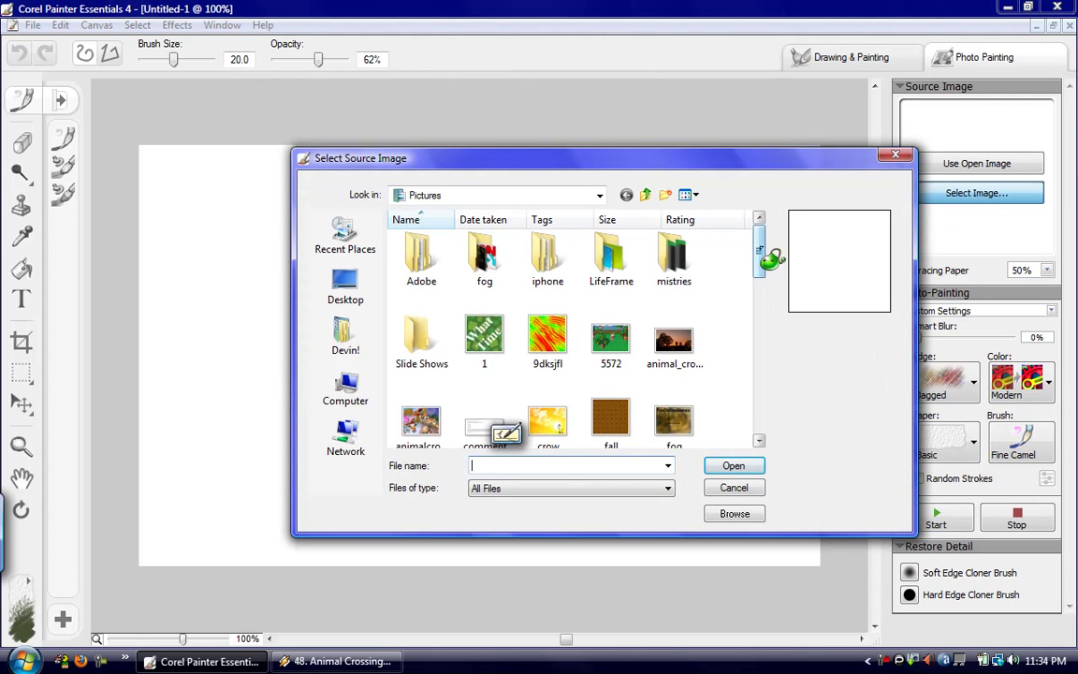
drag(769, 250, 767, 361)
double_click(687, 436)
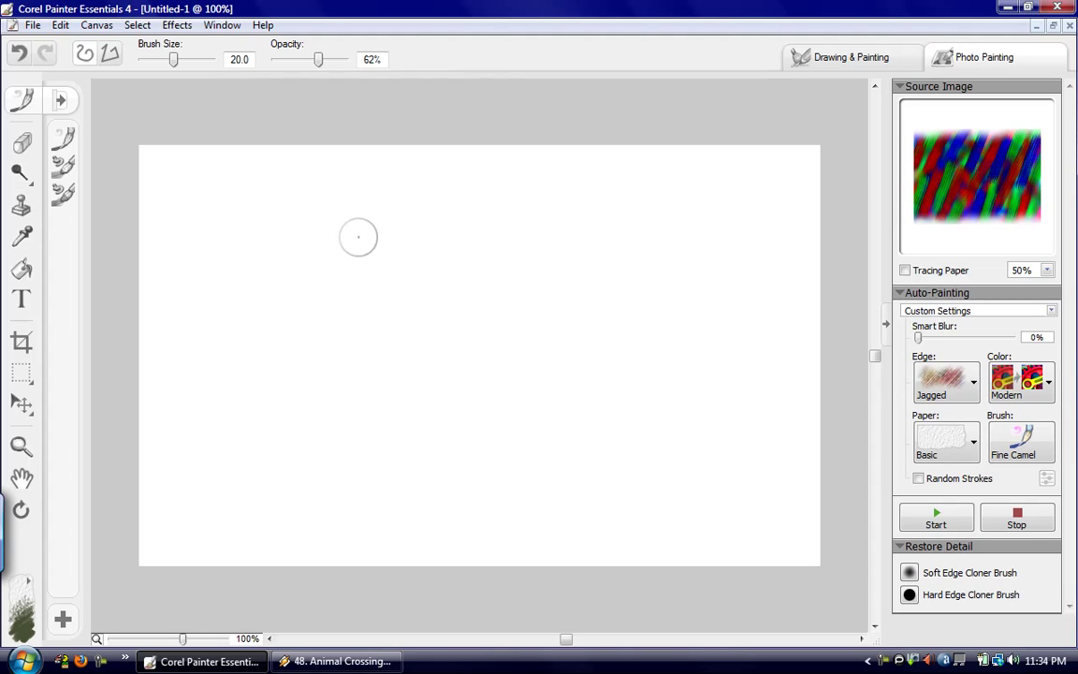
Select the Dry Brush from the watercolor brushes.
click(62, 101)
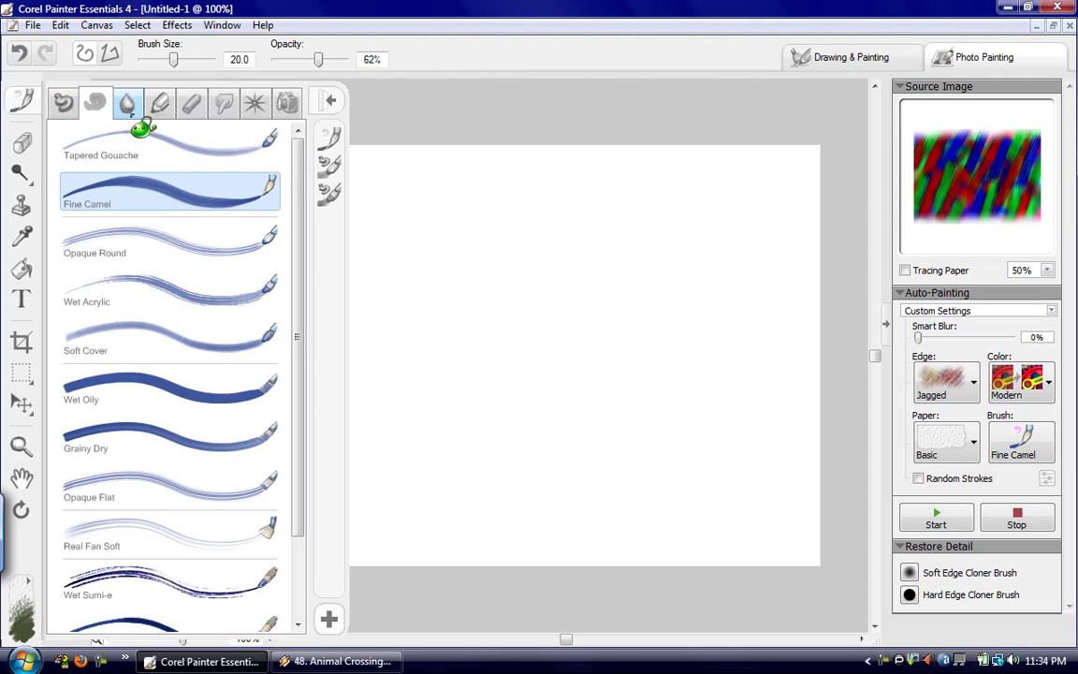
click(131, 103)
click(156, 107)
click(128, 105)
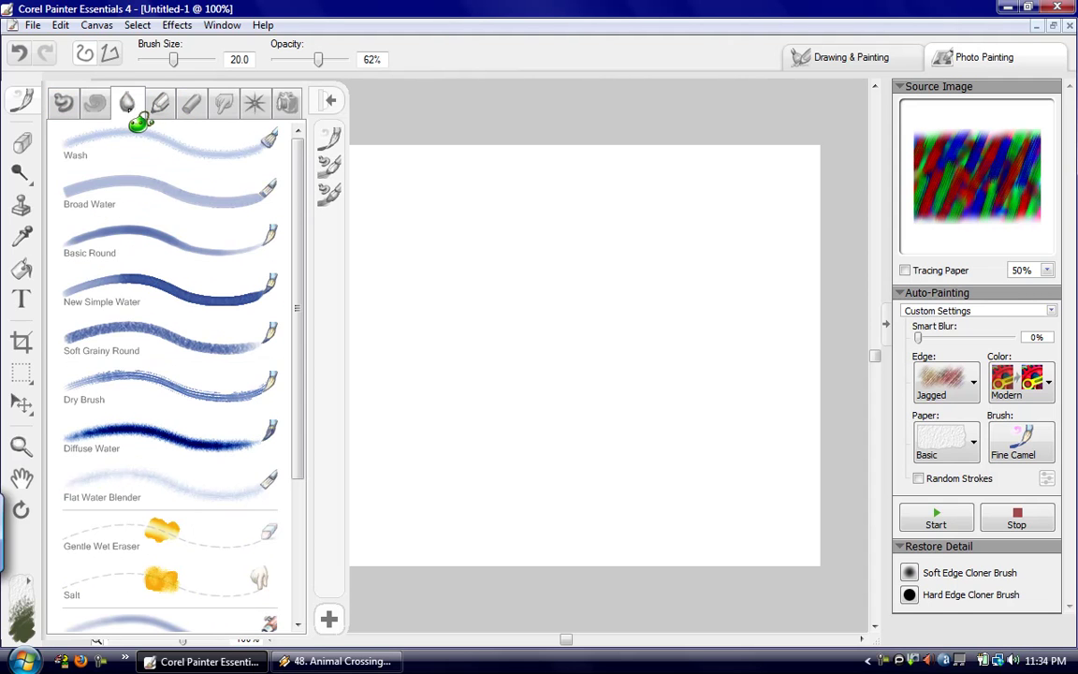
click(170, 398)
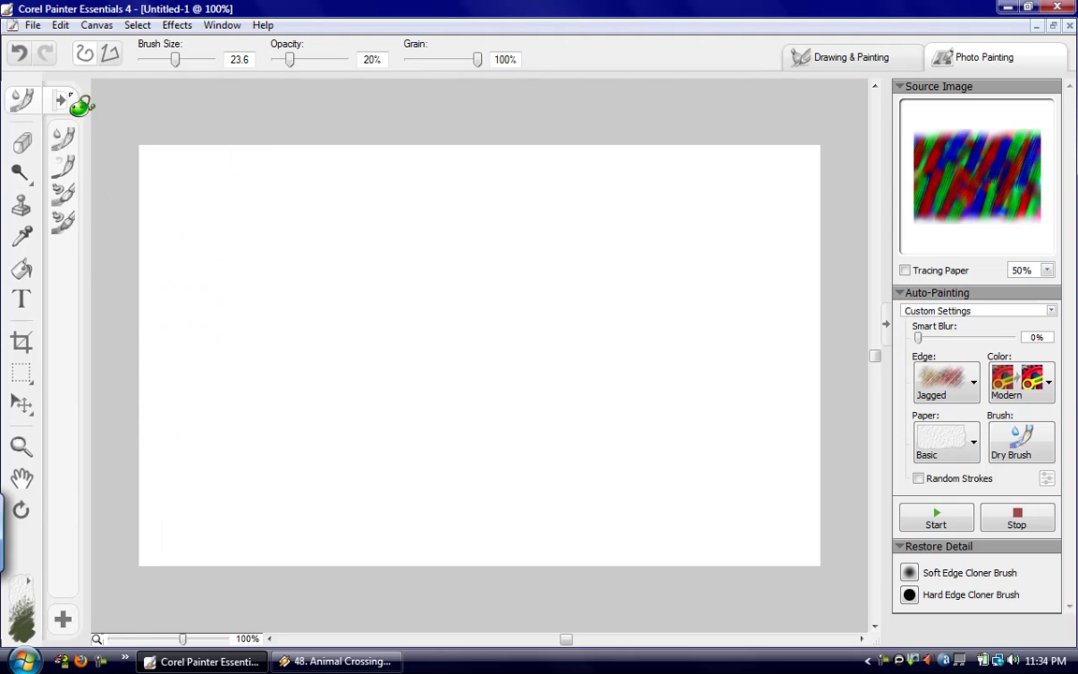
Select the Diffuse Water brush and set its size to 56.7.
click(60, 98)
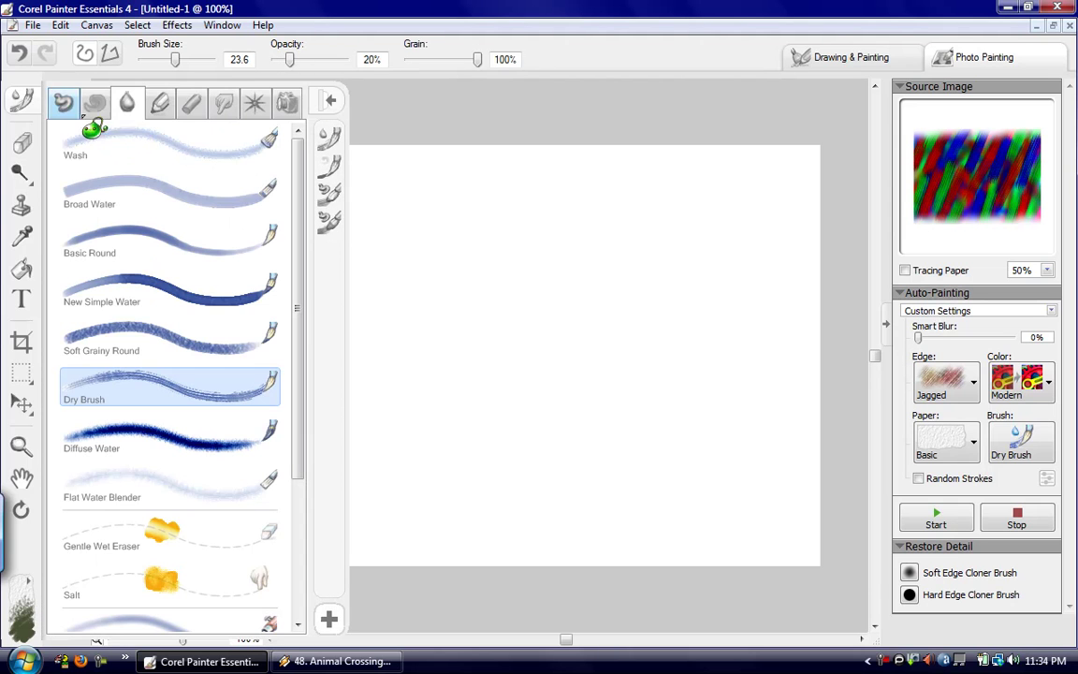
click(164, 429)
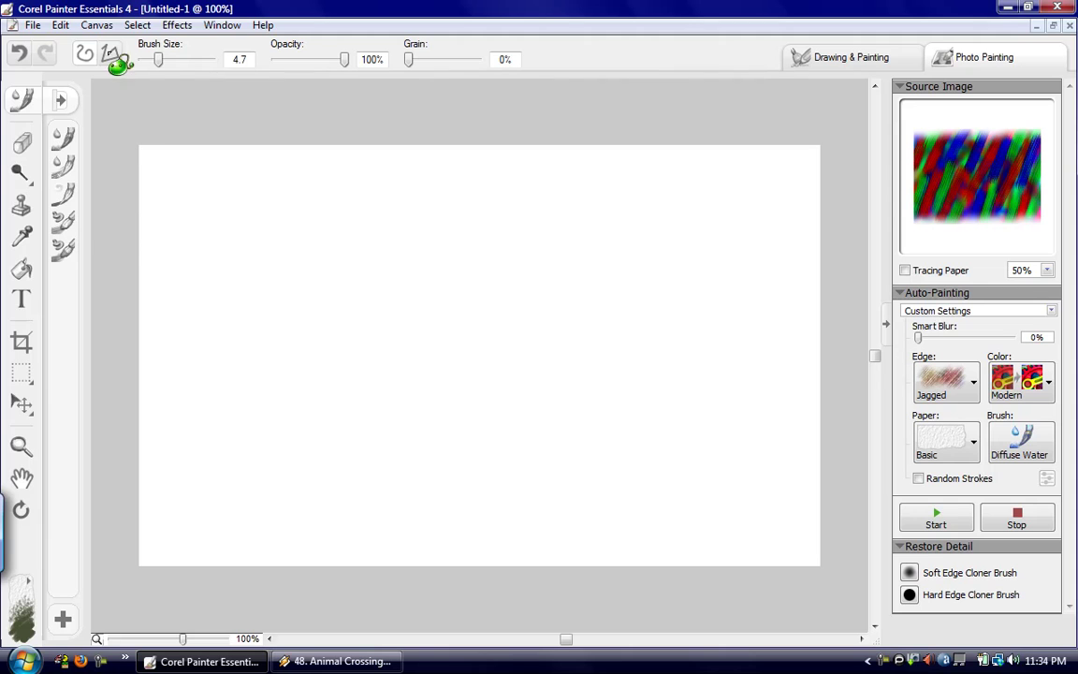
drag(156, 59, 185, 59)
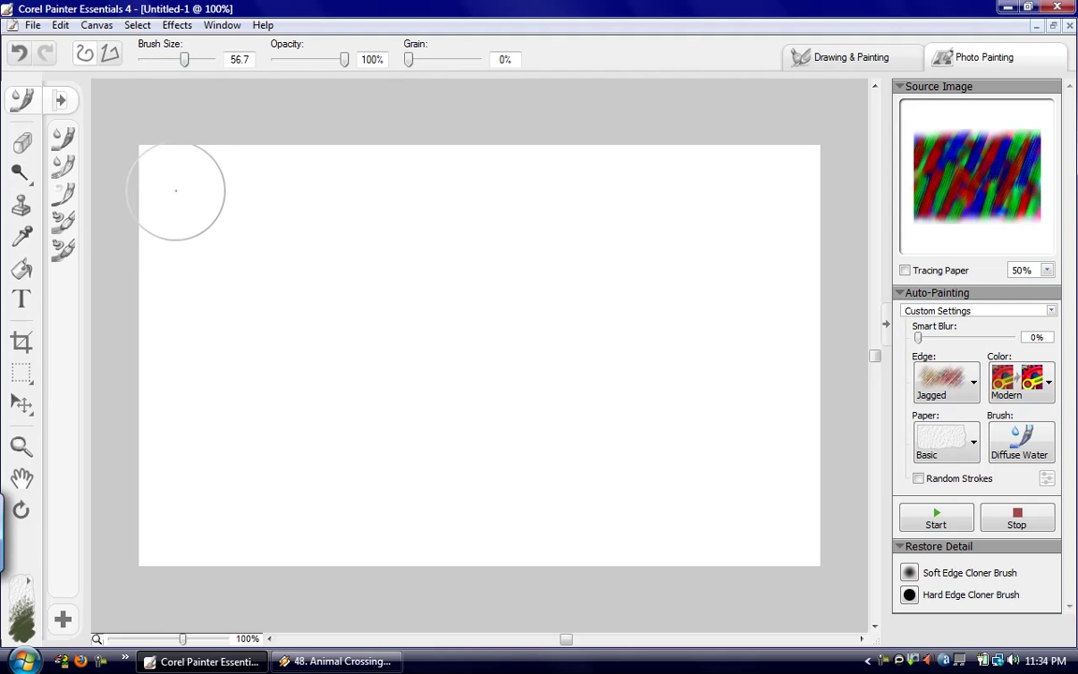
Paint eight broad, wavy, partly overlapping strokes across the canvas with the Diffuse Water brush.
mouse_move(199, 197)
mouse_down()
mouse_move(273, 269)
mouse_move(358, 301)
mouse_move(479, 272)
mouse_move(533, 280)
mouse_move(615, 331)
mouse_move(665, 334)
mouse_move(743, 323)
mouse_up()
mouse_move(698, 465)
mouse_down()
mouse_move(601, 474)
mouse_move(491, 420)
mouse_move(406, 403)
mouse_move(273, 463)
mouse_move(215, 448)
mouse_move(178, 426)
mouse_up()
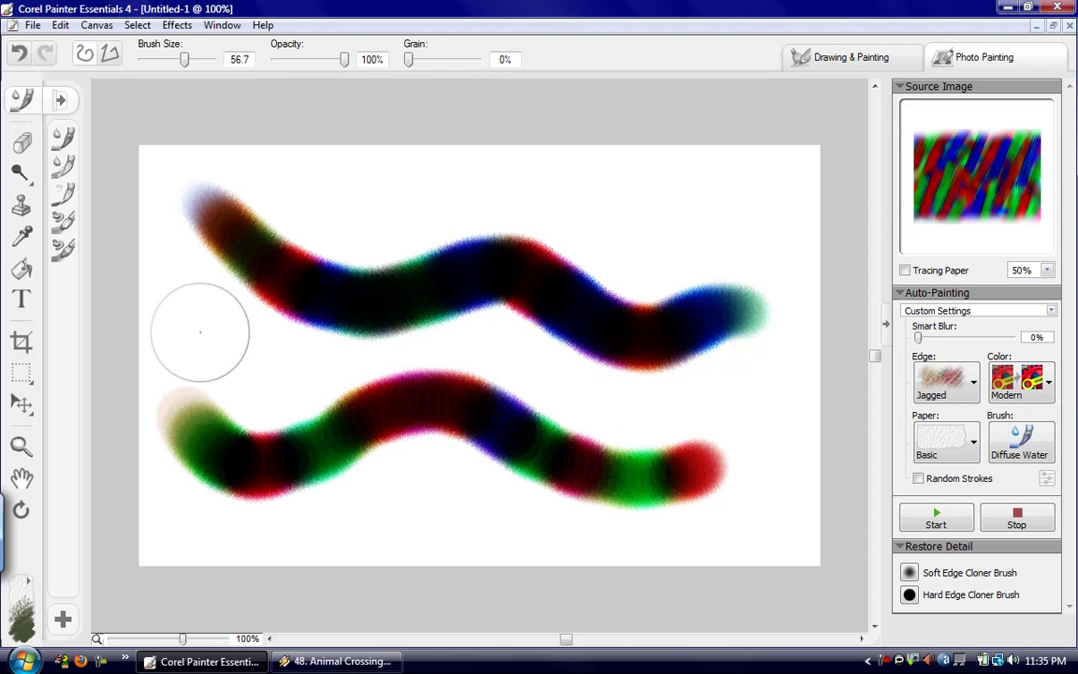
mouse_move(304, 176)
mouse_down()
mouse_move(348, 203)
mouse_move(495, 175)
mouse_move(592, 188)
mouse_move(645, 221)
mouse_move(738, 224)
mouse_up()
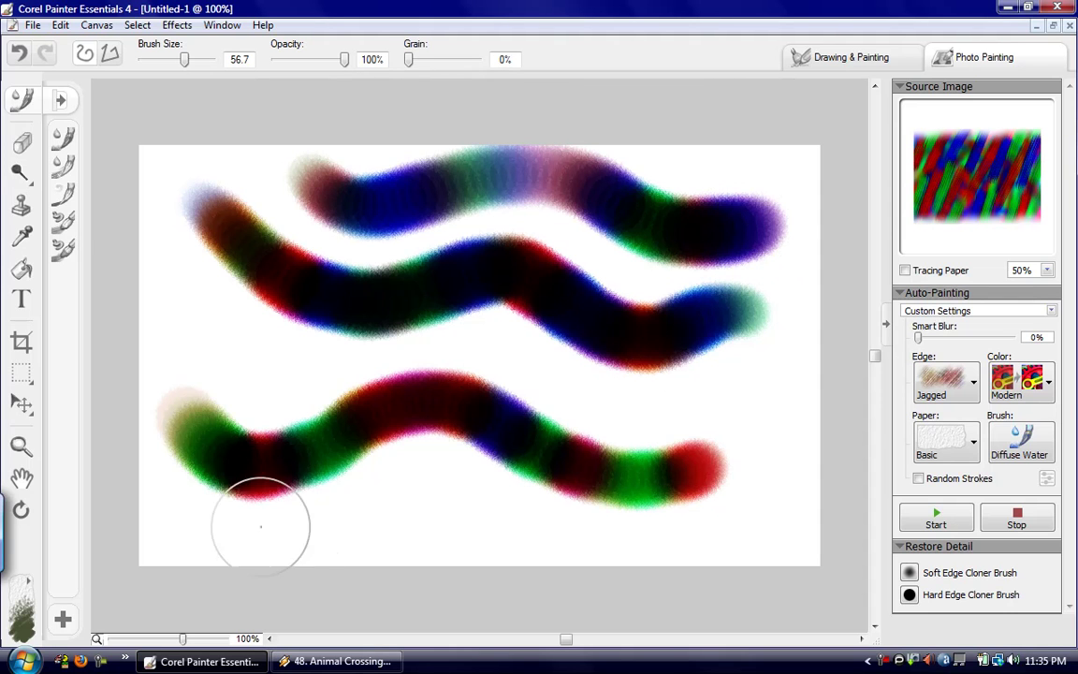
mouse_move(368, 471)
mouse_down()
mouse_move(577, 532)
mouse_move(609, 524)
mouse_up()
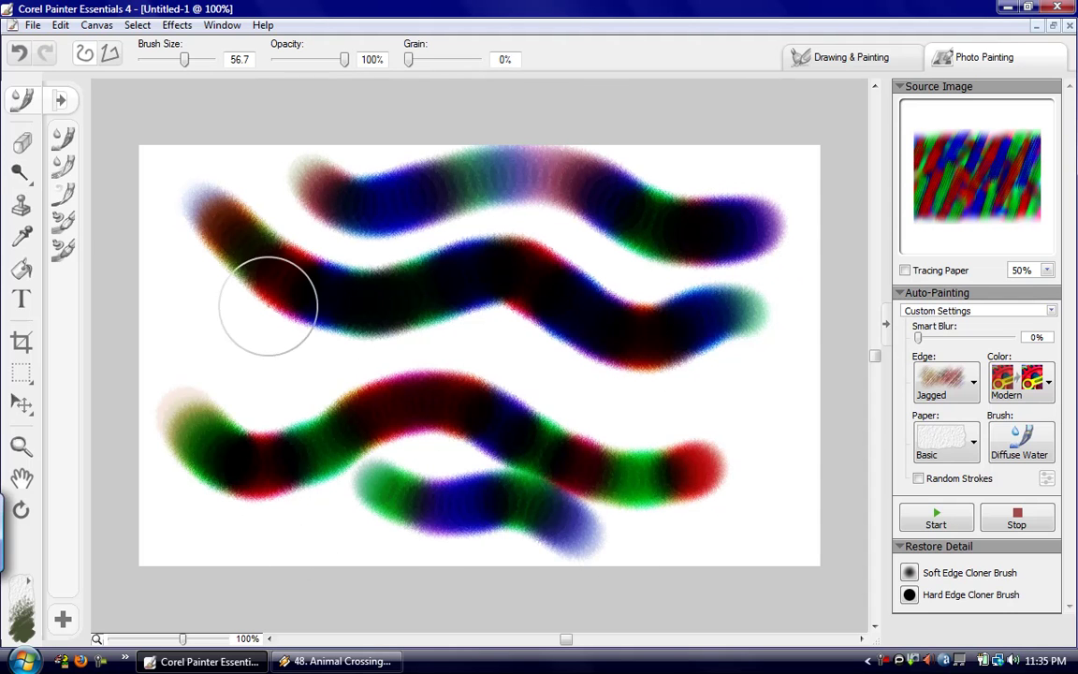
mouse_move(187, 360)
mouse_down()
mouse_move(334, 332)
mouse_move(493, 357)
mouse_up()
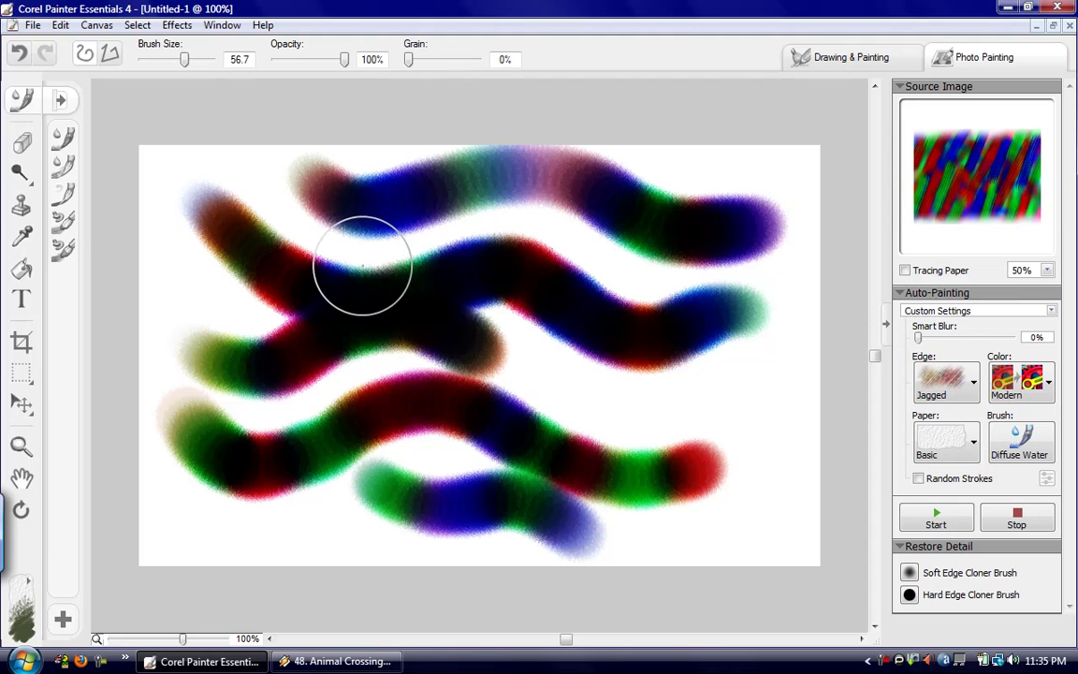
mouse_move(234, 164)
mouse_down()
mouse_move(293, 221)
mouse_move(344, 251)
mouse_move(522, 225)
mouse_move(736, 315)
mouse_up()
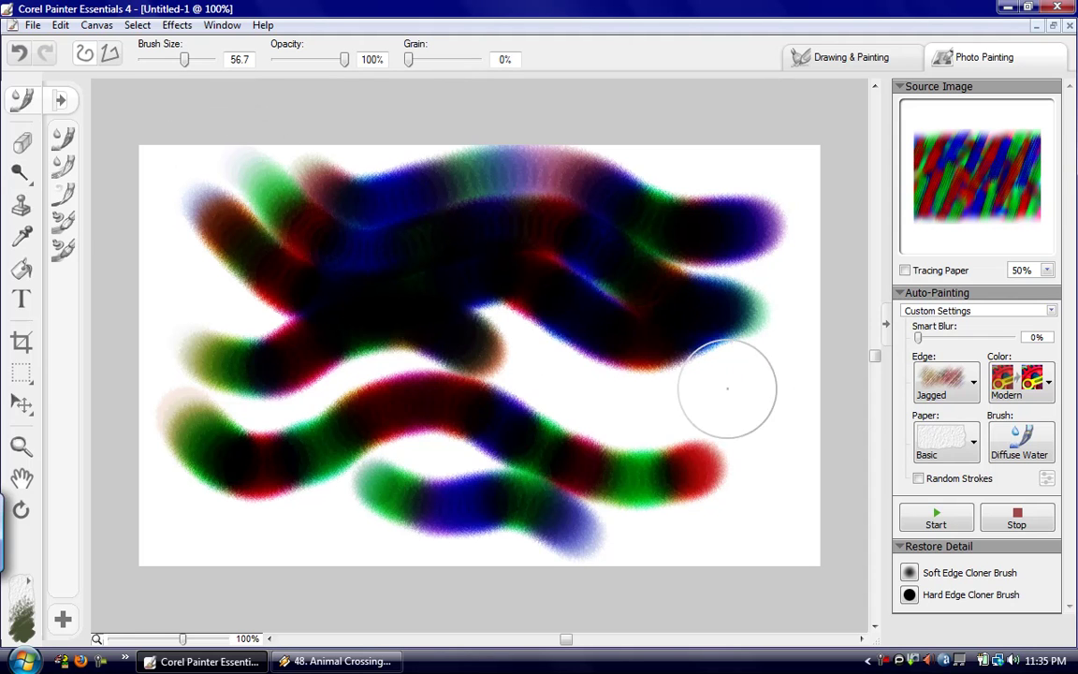
mouse_move(538, 370)
mouse_down()
mouse_move(609, 417)
mouse_move(734, 437)
mouse_move(812, 430)
mouse_up()
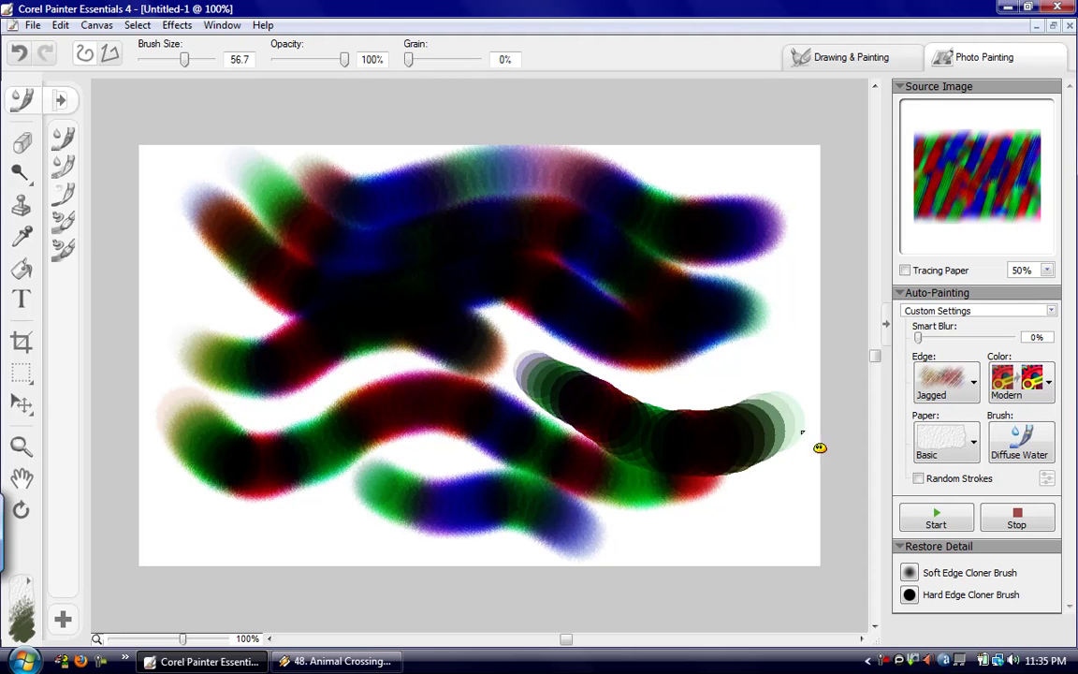
mouse_move(206, 526)
mouse_down()
mouse_move(269, 509)
mouse_move(443, 529)
mouse_move(472, 518)
mouse_up()
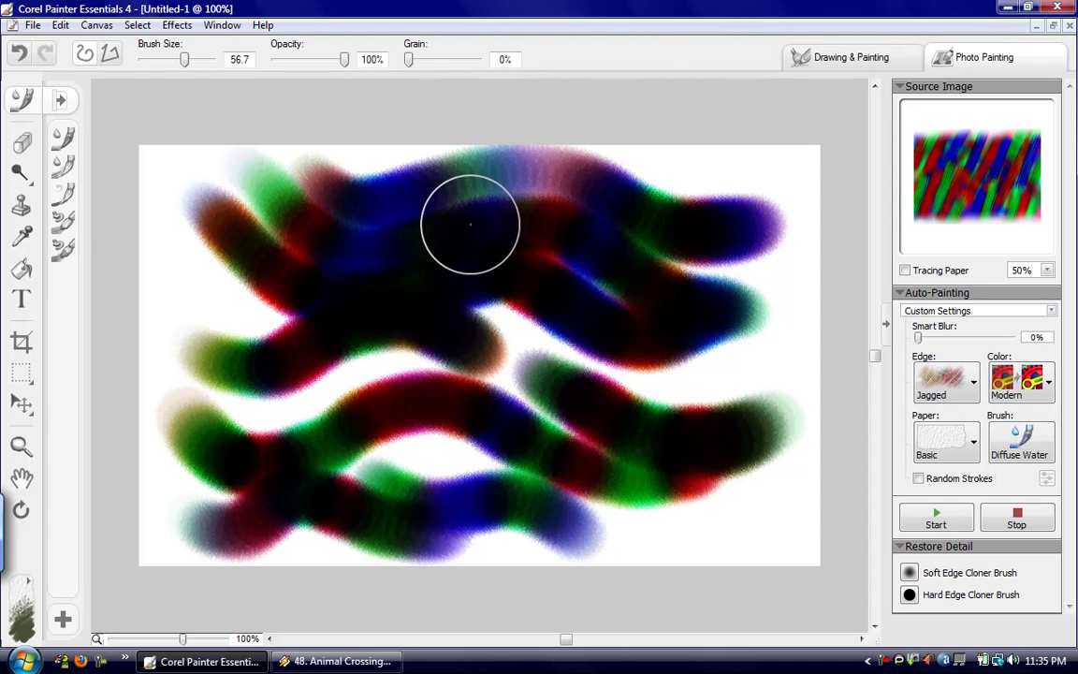
drag(470, 225, 424, 202)
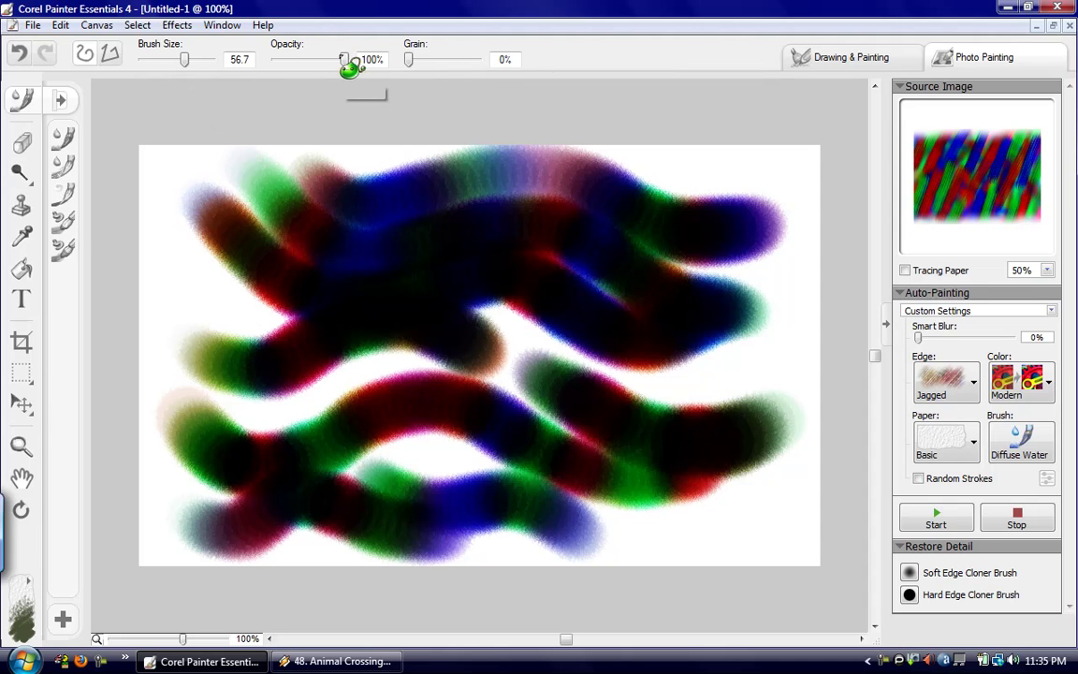
Set the grain to 23% and the brush size to 16.9, and paint a short stroke near the canvas's left edge.
mouse_move(409, 60)
mouse_down()
mouse_move(475, 75)
mouse_move(460, 58)
mouse_move(429, 60)
mouse_up()
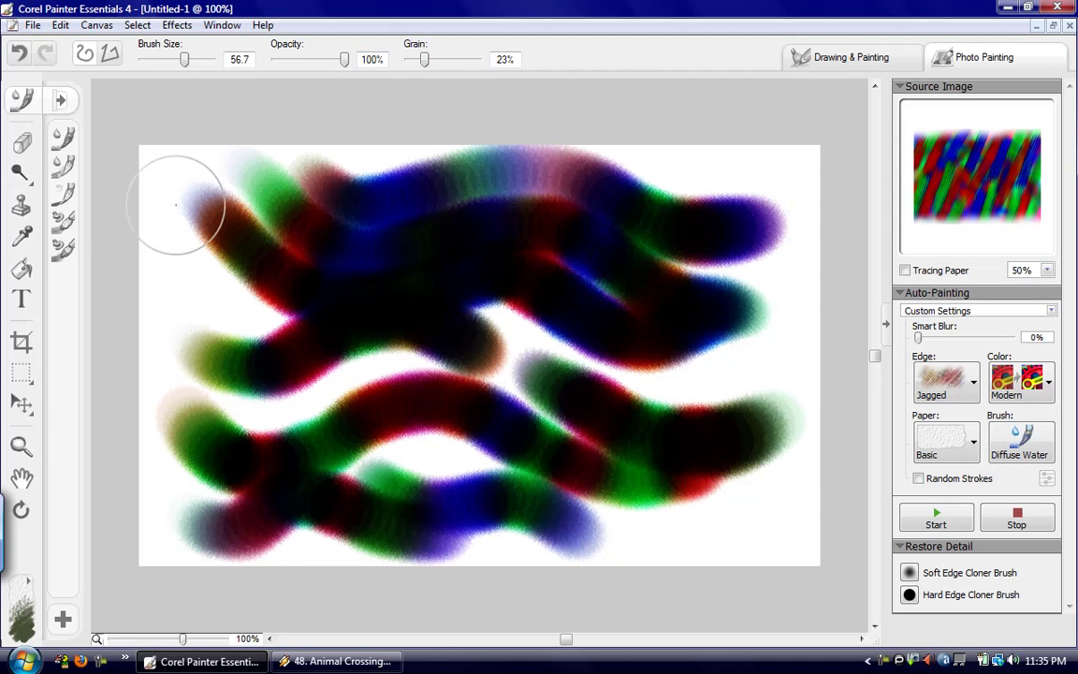
mouse_move(185, 60)
mouse_down()
mouse_move(161, 60)
mouse_move(181, 60)
mouse_move(172, 63)
mouse_up()
drag(197, 258, 200, 290)
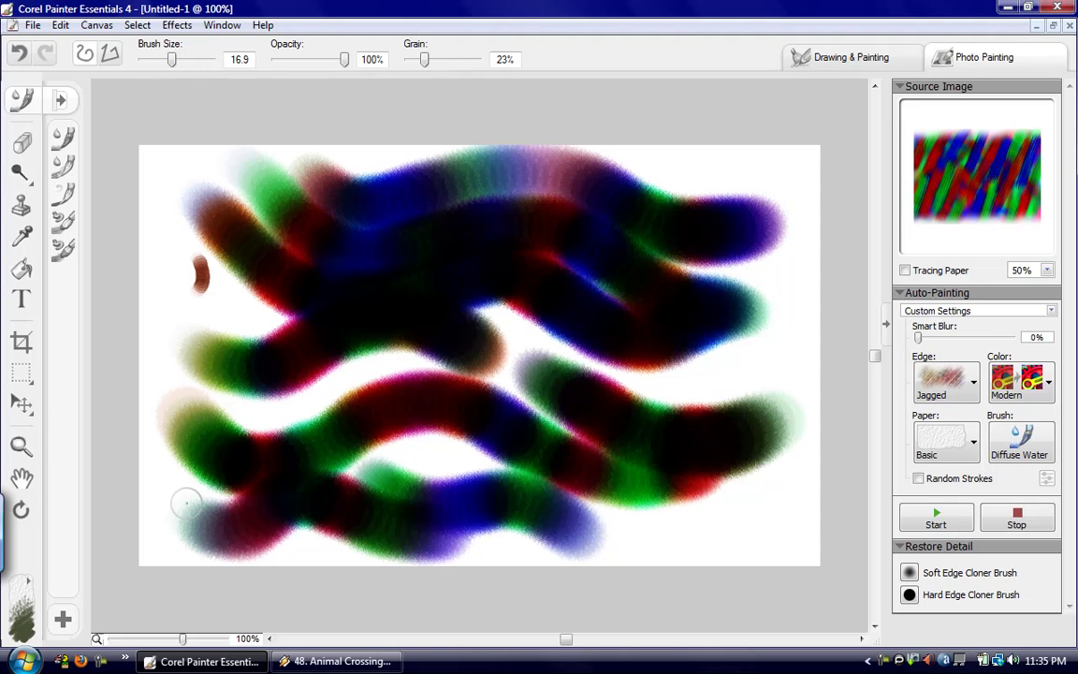
Set the grain to 0% and paint short strokes in the white gaps along the canvas's right side and upper-right corner.
drag(424, 60, 408, 60)
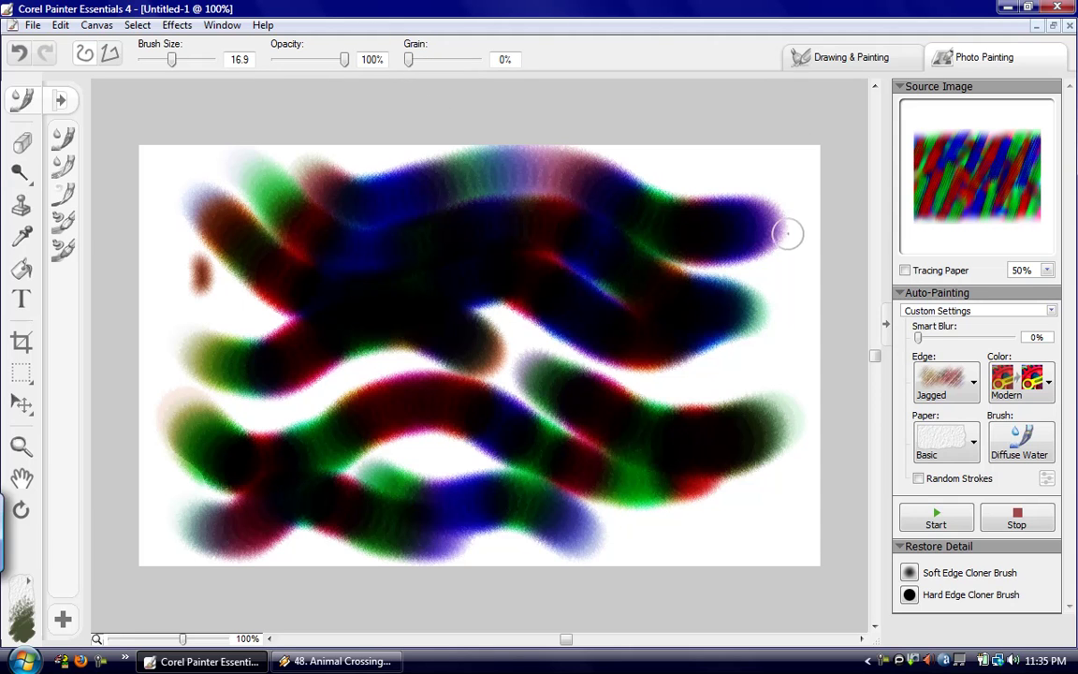
drag(791, 229, 766, 301)
drag(729, 539, 769, 535)
drag(766, 363, 759, 341)
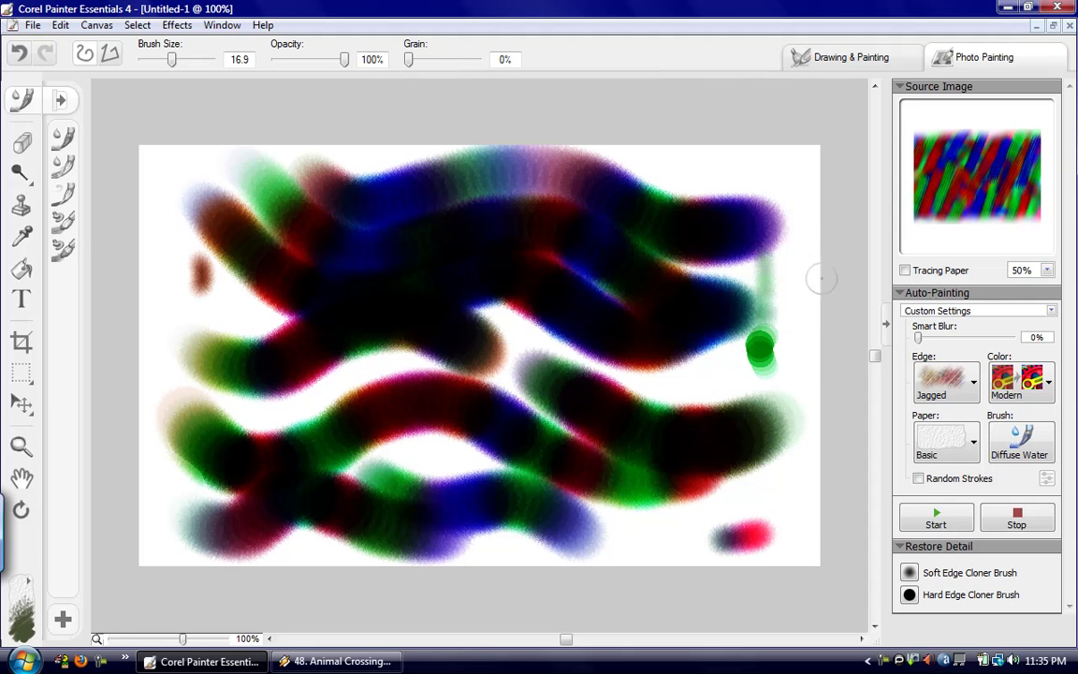
drag(737, 161, 760, 170)
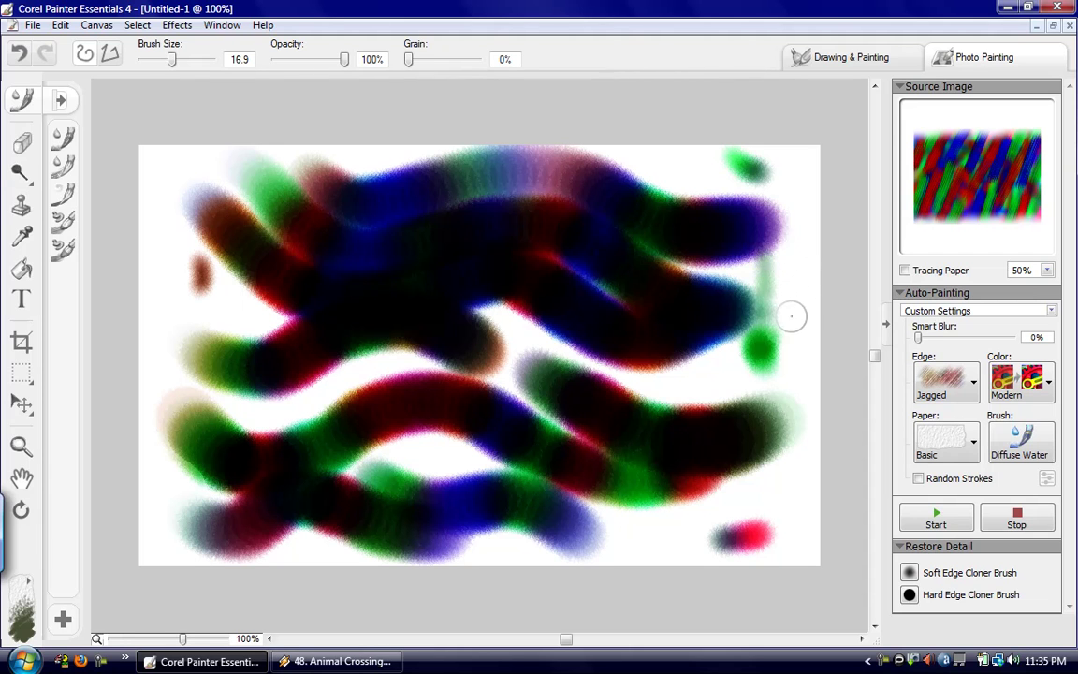
mouse_move(695, 380)
mouse_down()
mouse_move(758, 367)
mouse_move(758, 333)
mouse_up()
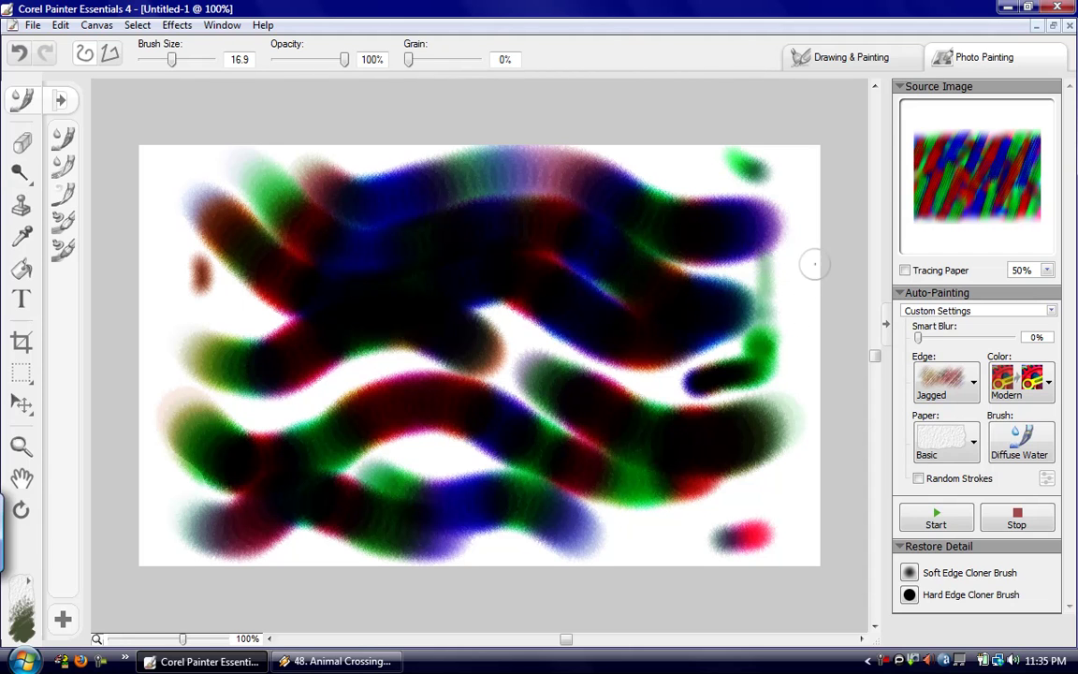
mouse_move(655, 160)
mouse_down()
mouse_move(734, 176)
mouse_move(666, 166)
mouse_up()
Fill the white gaps between the broad strokes at the left, middle and lower right of the canvas with thin strokes.
mouse_move(264, 320)
mouse_down()
mouse_move(222, 304)
mouse_move(159, 313)
mouse_up()
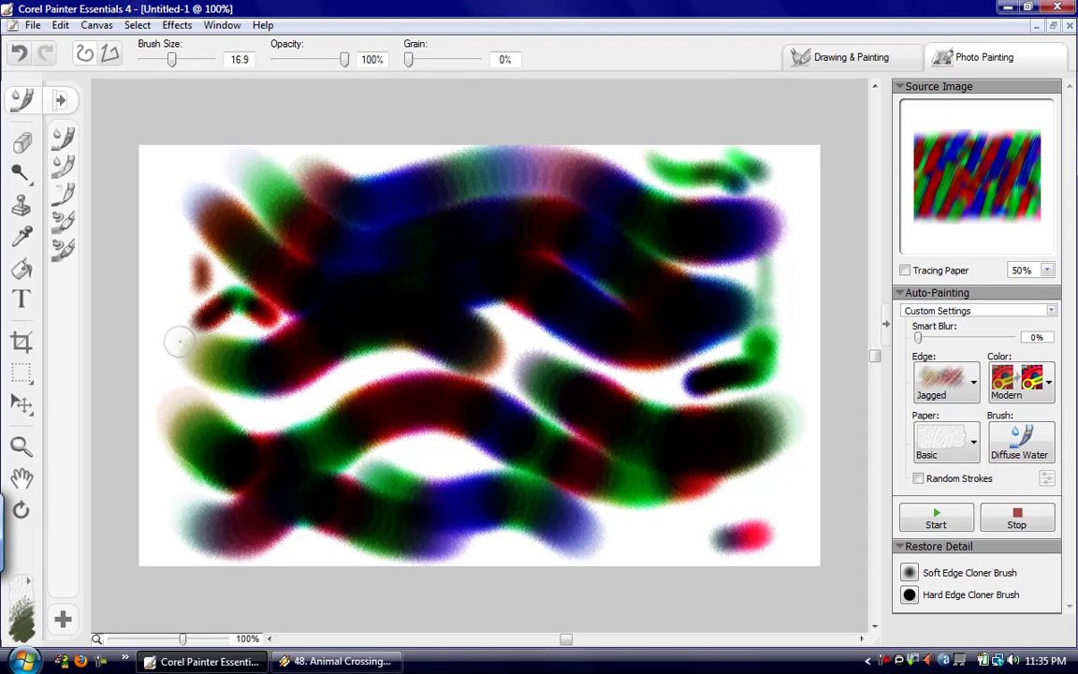
mouse_move(245, 413)
mouse_down()
mouse_move(368, 344)
mouse_move(405, 348)
mouse_up()
mouse_move(311, 407)
mouse_down()
mouse_move(354, 365)
mouse_move(392, 351)
mouse_up()
mouse_move(489, 312)
mouse_down()
mouse_move(549, 348)
mouse_move(512, 344)
mouse_move(503, 363)
mouse_move(517, 368)
mouse_move(522, 330)
mouse_up()
mouse_move(386, 440)
mouse_down()
mouse_move(431, 433)
mouse_move(466, 447)
mouse_move(452, 464)
mouse_move(412, 450)
mouse_up()
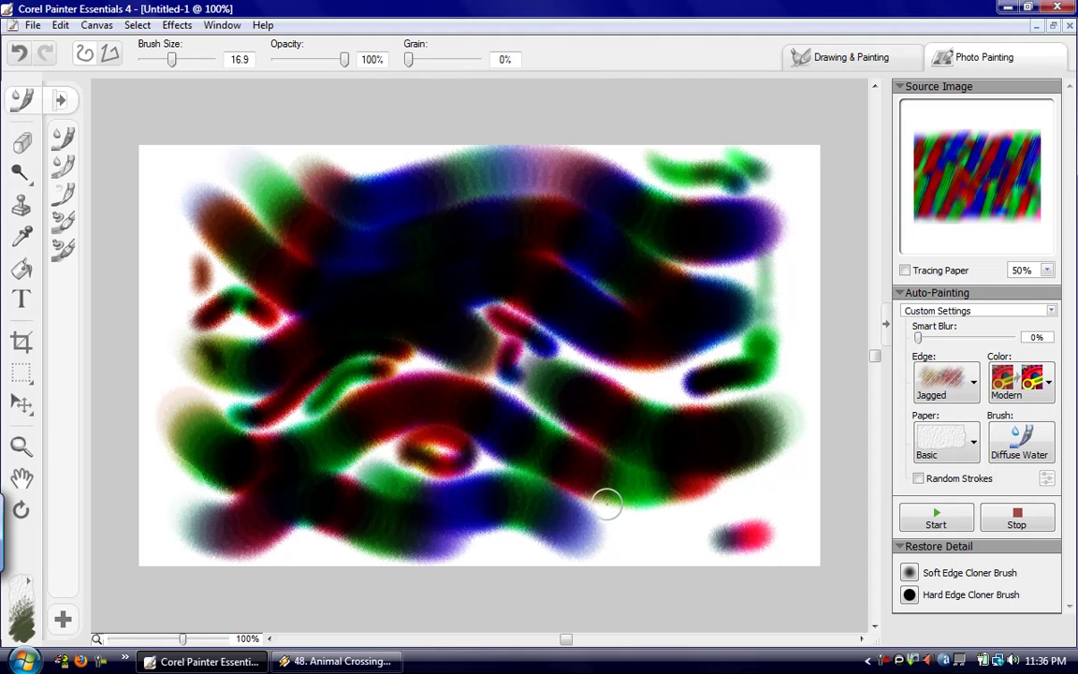
mouse_move(599, 505)
mouse_down()
mouse_move(637, 527)
mouse_move(727, 502)
mouse_up()
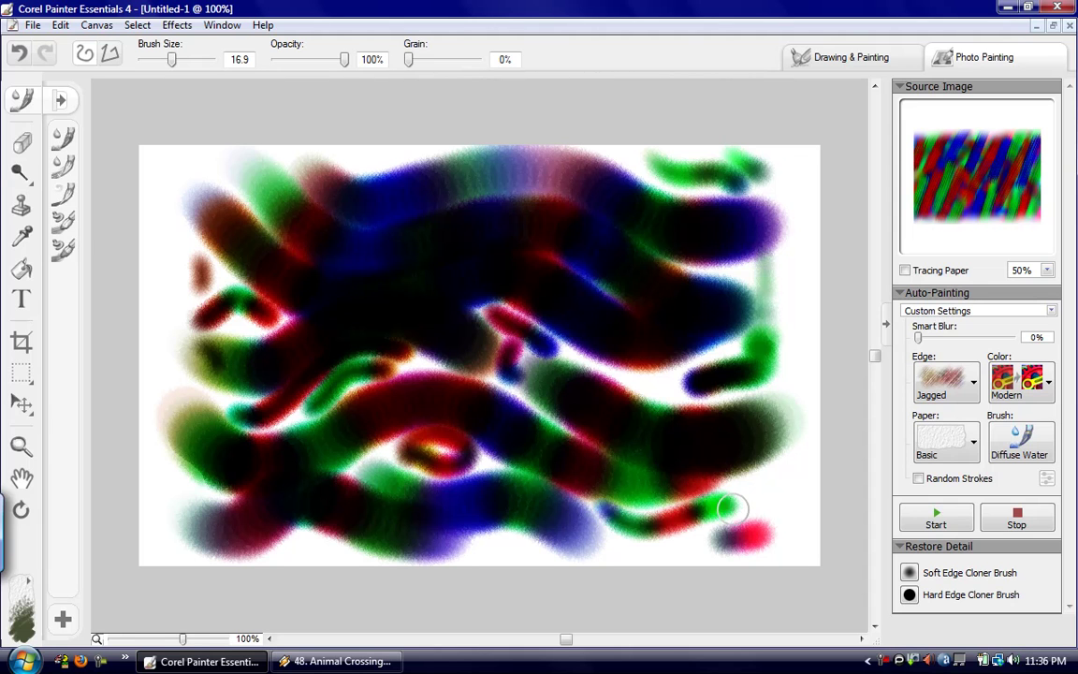
mouse_move(648, 547)
mouse_down()
mouse_move(673, 548)
mouse_move(721, 525)
mouse_move(750, 493)
mouse_move(759, 500)
mouse_up()
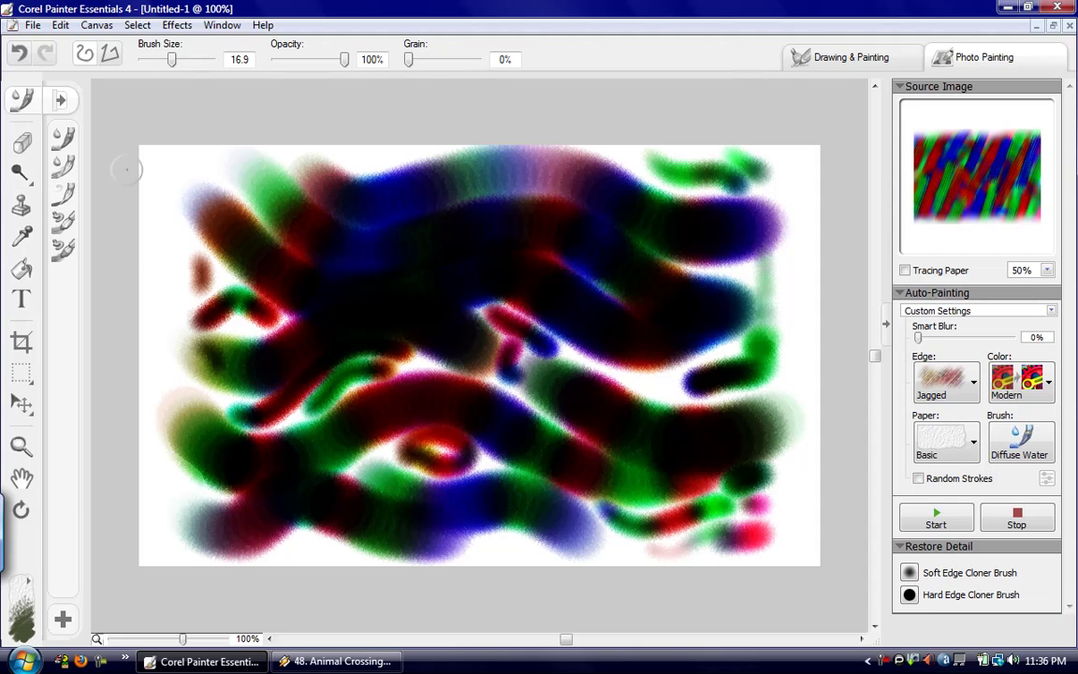
Paint short Diffuse Water strokes and dabs in the white gaps at the canvas's upper-left corner and along its left side.
drag(183, 164, 222, 164)
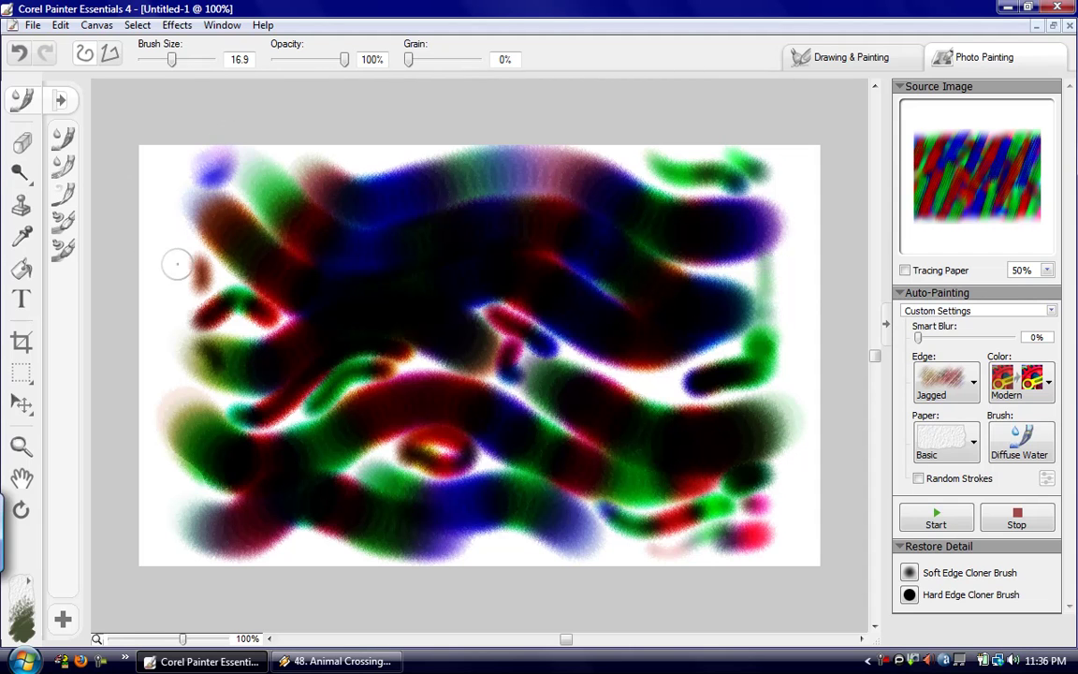
mouse_move(159, 213)
mouse_down()
mouse_move(236, 275)
mouse_move(230, 296)
mouse_move(199, 314)
mouse_move(232, 401)
mouse_up()
right_click(228, 493)
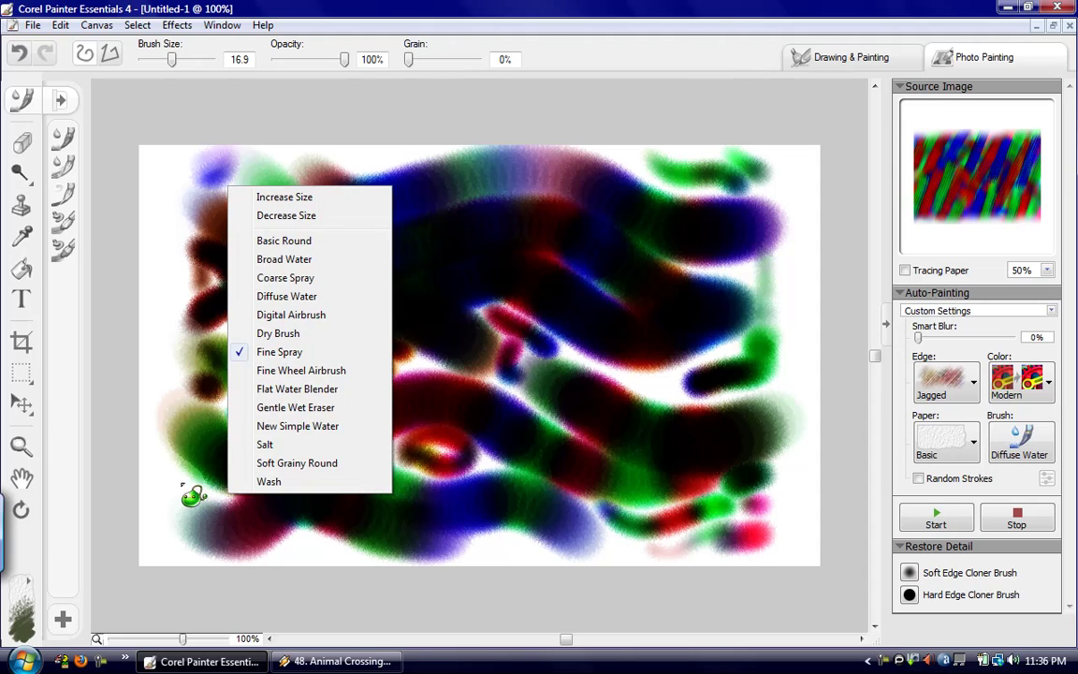
click(210, 488)
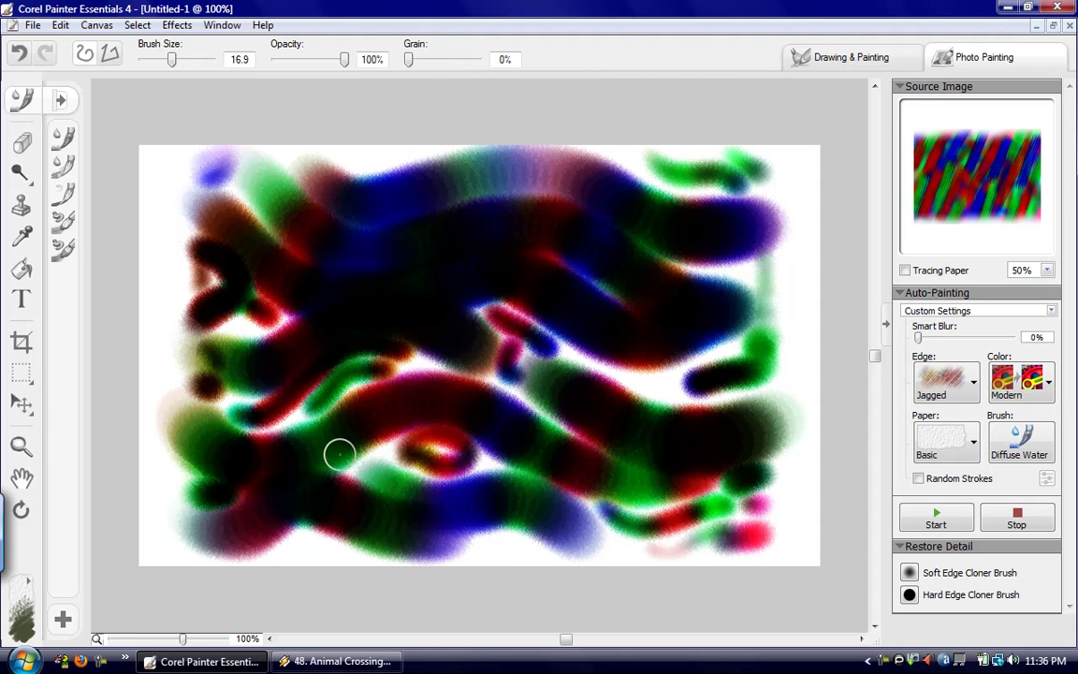
right_click(312, 408)
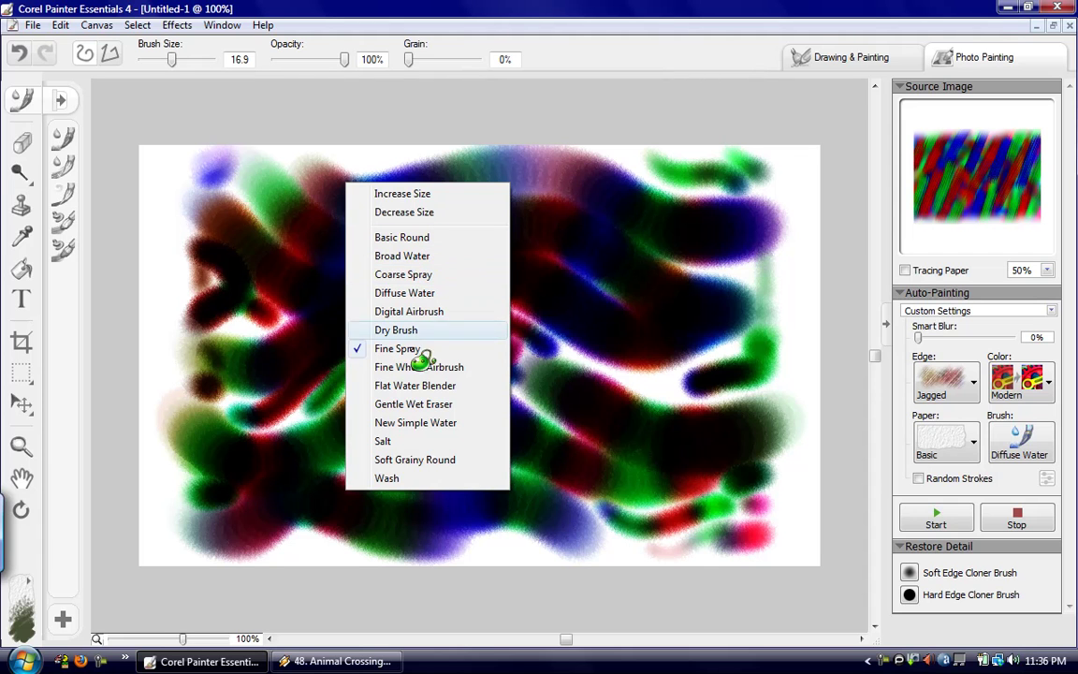
click(431, 423)
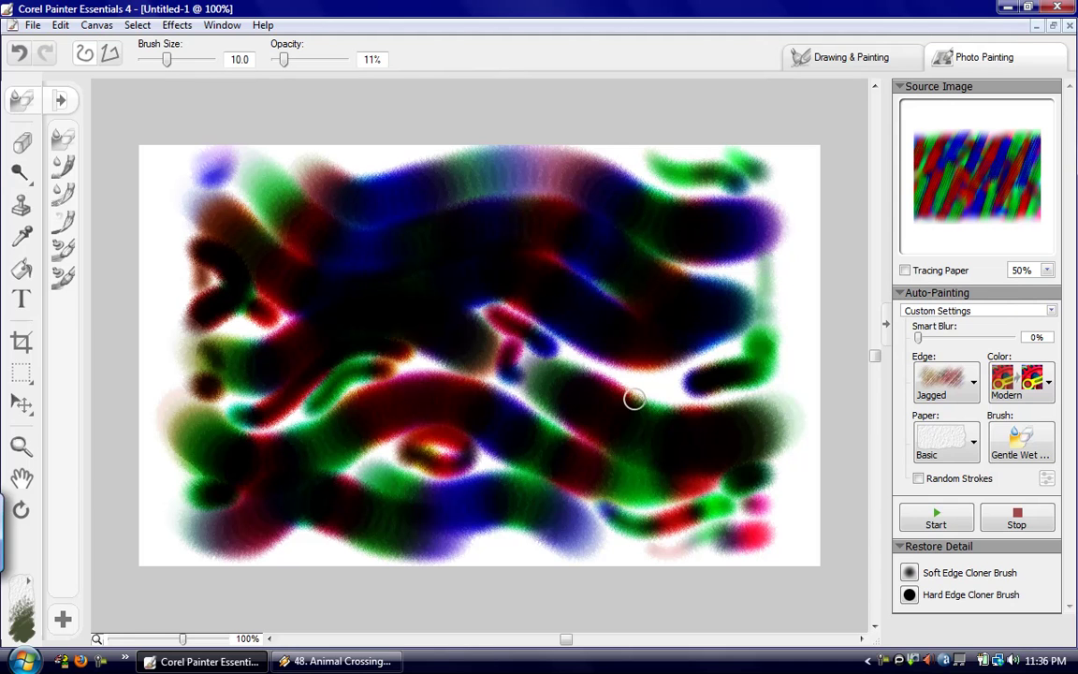
right_click(585, 313)
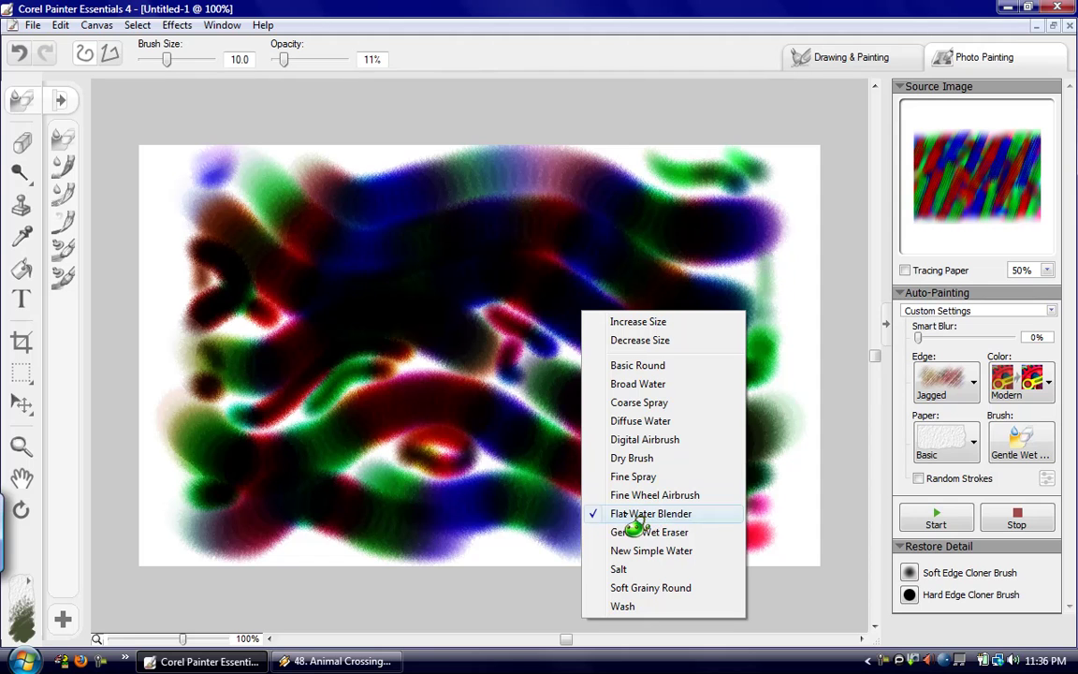
click(468, 409)
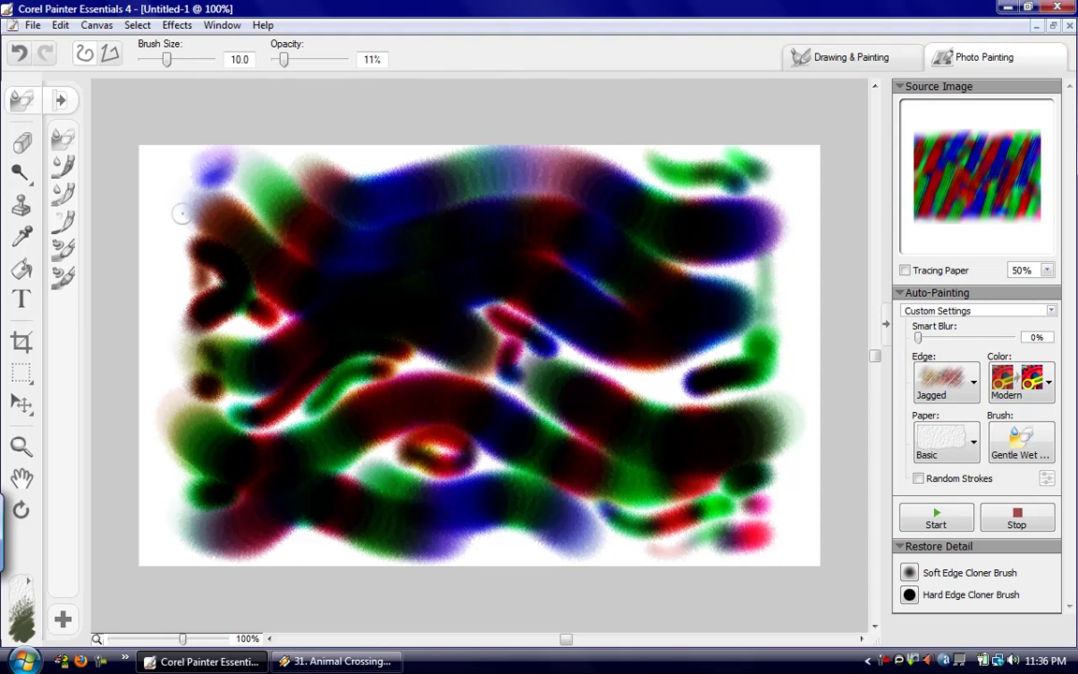
click(64, 167)
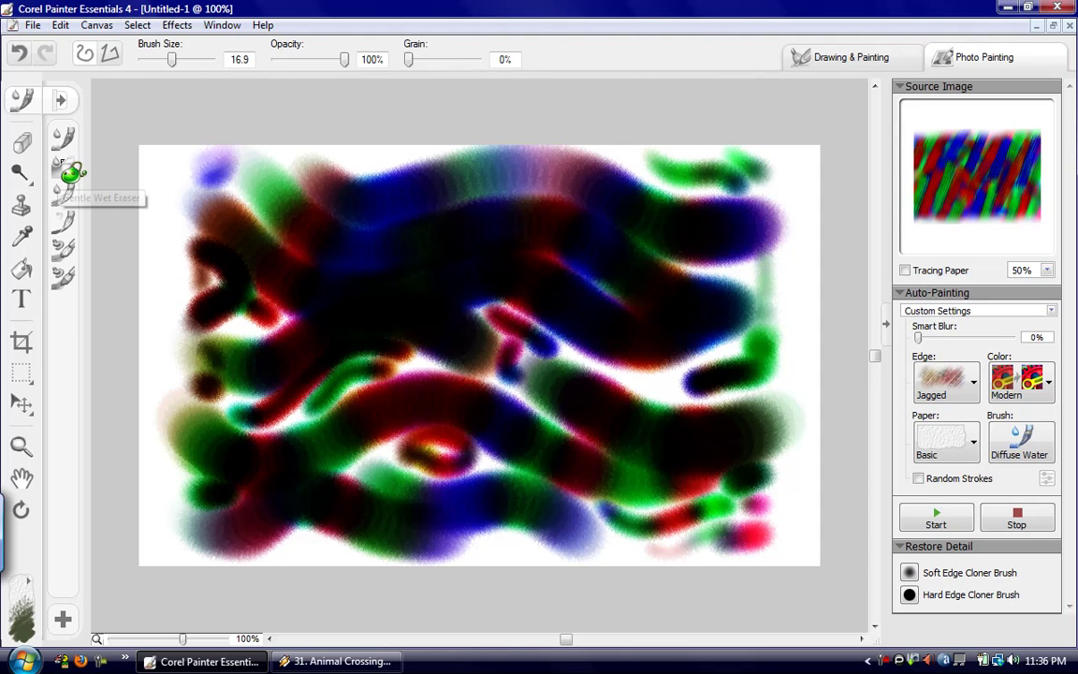
Paint a stroke near the top edge, and fill narrow gaps at the upper left, centre and around the eye-shaped spot at brush size 5.4.
mouse_move(309, 153)
mouse_down()
mouse_move(386, 150)
mouse_move(433, 166)
mouse_up()
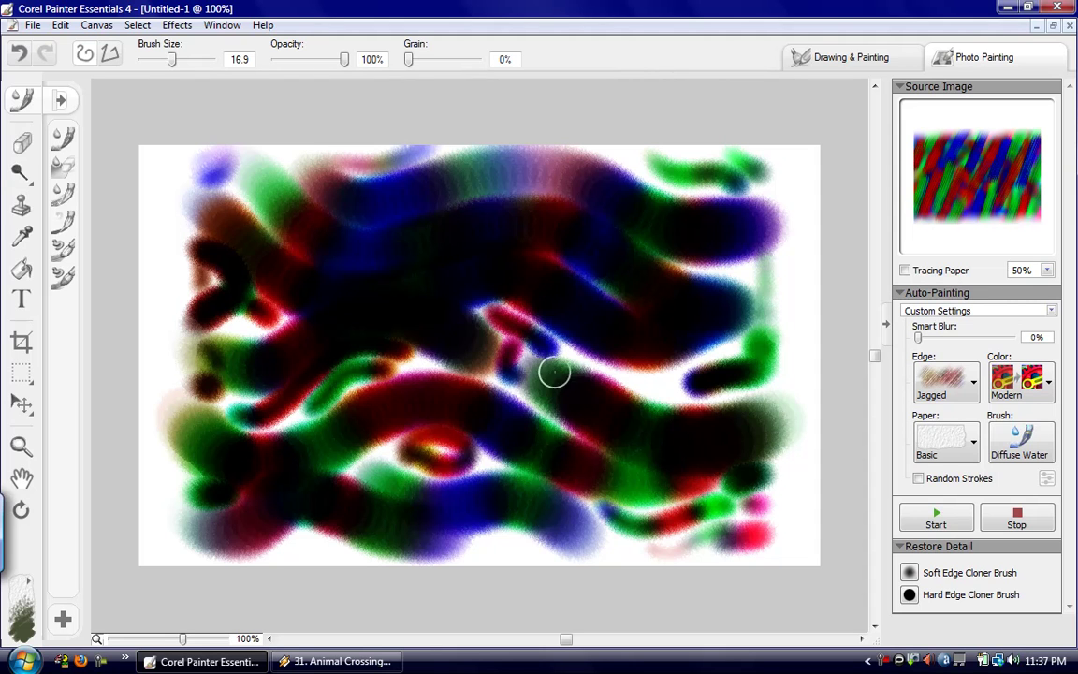
mouse_move(171, 58)
mouse_down()
mouse_move(214, 62)
mouse_move(160, 75)
mouse_move(168, 68)
mouse_up()
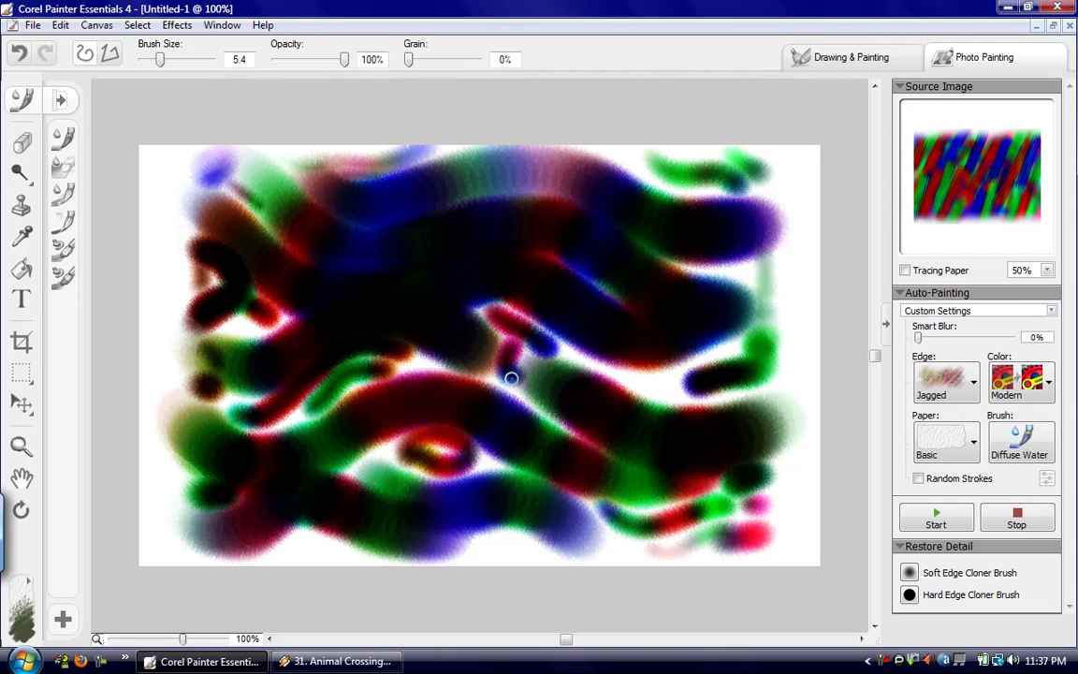
drag(520, 397, 489, 381)
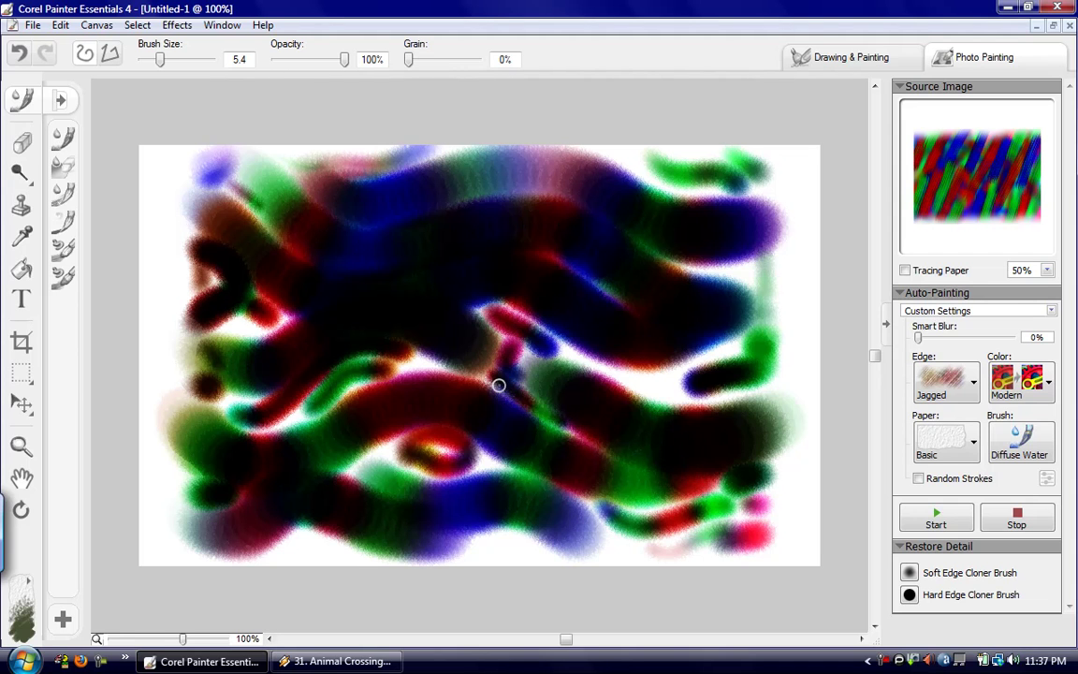
drag(410, 372, 420, 381)
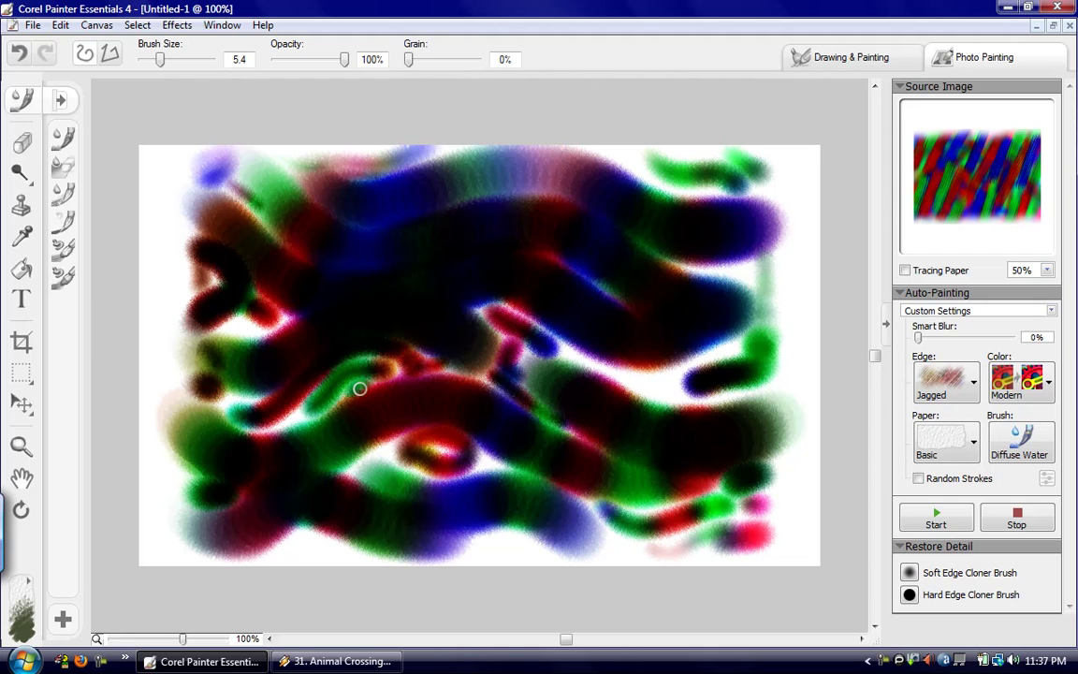
right_click(427, 469)
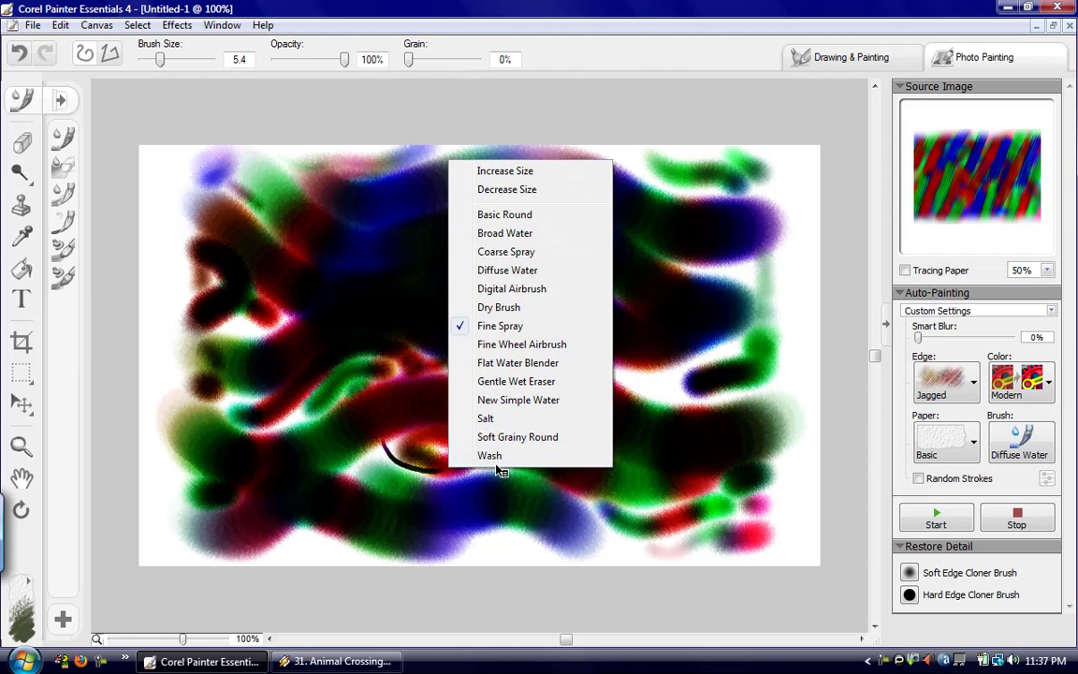
click(393, 446)
drag(385, 449, 356, 479)
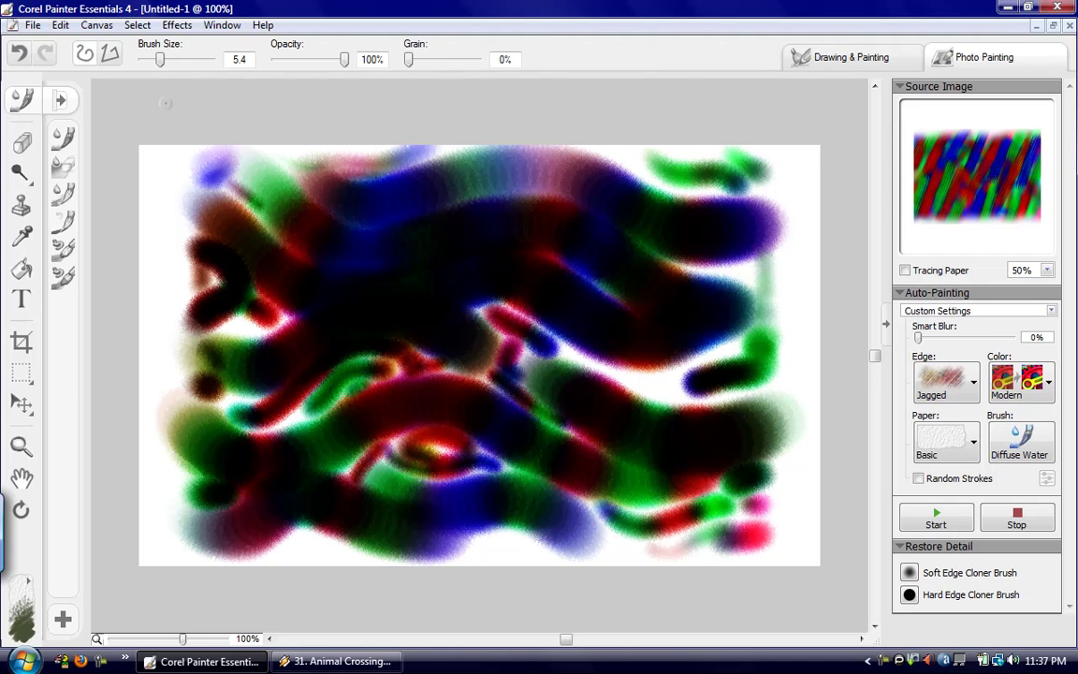
Set the brush size to 19.8 and the edge style to None, and paint over white gaps on the canvas's right side and upper right.
drag(160, 59, 174, 59)
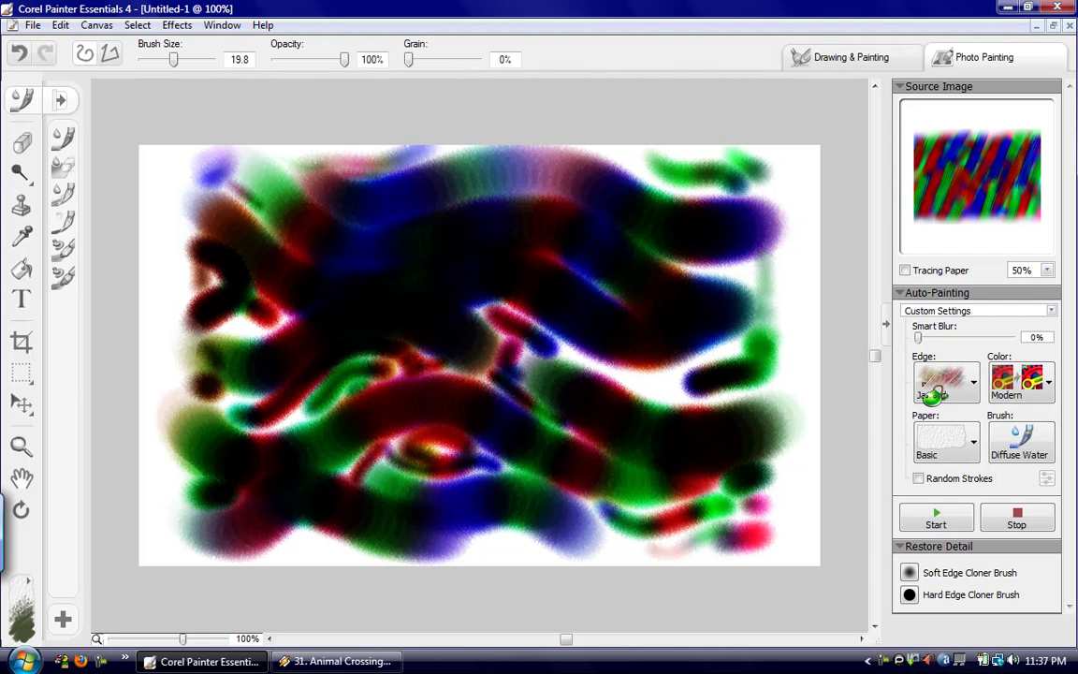
click(947, 379)
click(953, 417)
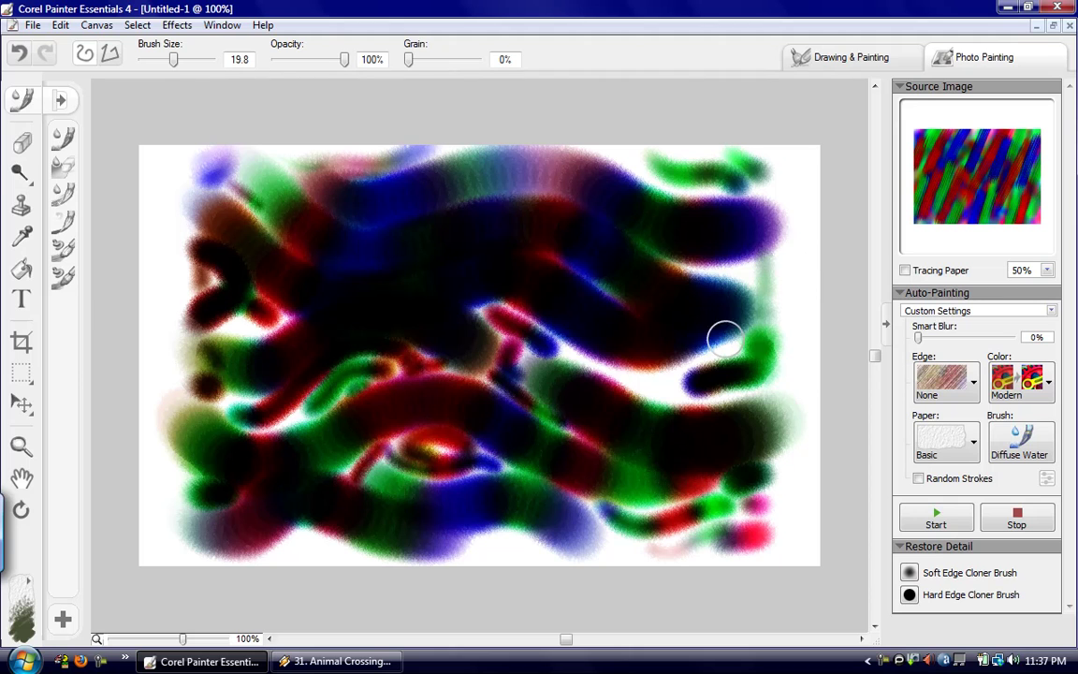
mouse_move(588, 366)
mouse_down()
mouse_move(690, 389)
mouse_move(822, 394)
mouse_up()
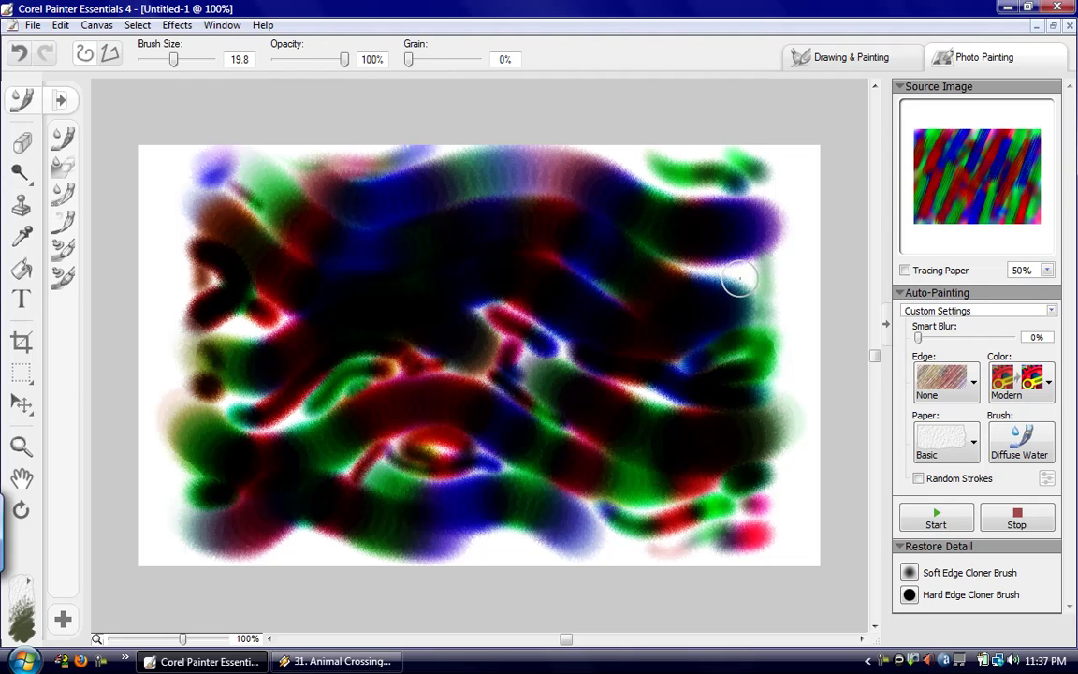
mouse_move(745, 277)
mouse_down()
mouse_move(734, 265)
mouse_move(695, 267)
mouse_move(715, 186)
mouse_move(640, 178)
mouse_move(618, 164)
mouse_move(634, 149)
mouse_move(712, 163)
mouse_move(732, 214)
mouse_up()
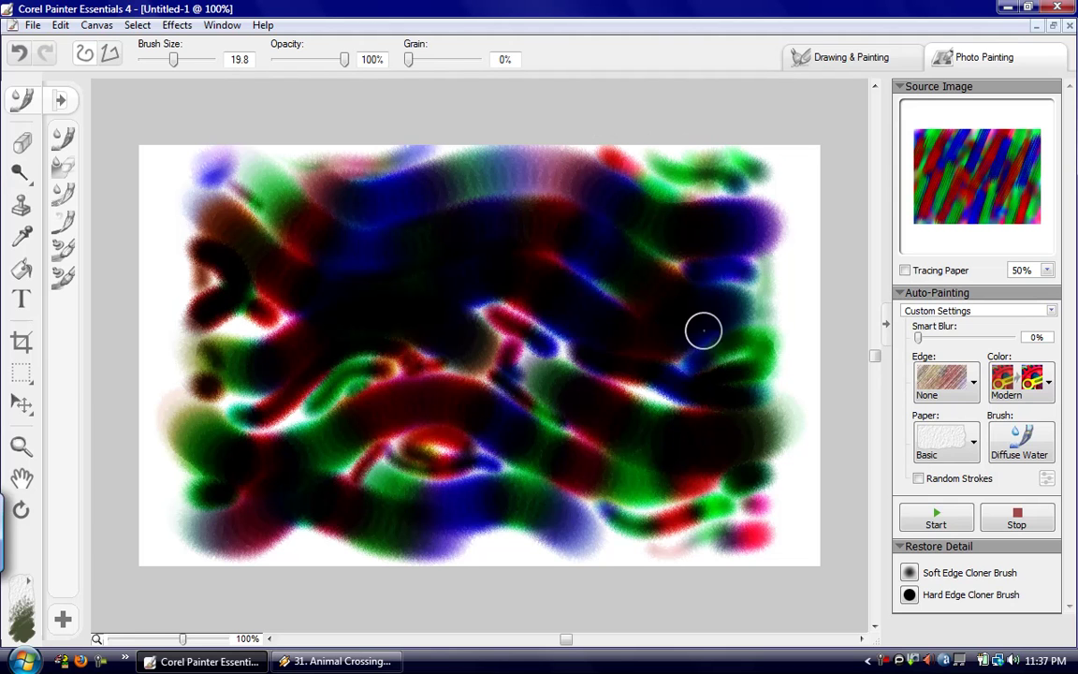
Fill the white areas along the canvas's bottom edge with short strokes from the lower-right corner to the lower-left corner.
mouse_move(600, 508)
mouse_down()
mouse_move(624, 544)
mouse_move(650, 551)
mouse_move(700, 530)
mouse_move(729, 533)
mouse_up()
mouse_move(621, 534)
mouse_down()
mouse_move(575, 562)
mouse_move(588, 549)
mouse_move(550, 535)
mouse_move(534, 560)
mouse_move(495, 572)
mouse_move(477, 545)
mouse_move(496, 528)
mouse_move(534, 537)
mouse_move(427, 575)
mouse_move(471, 546)
mouse_move(356, 568)
mouse_up()
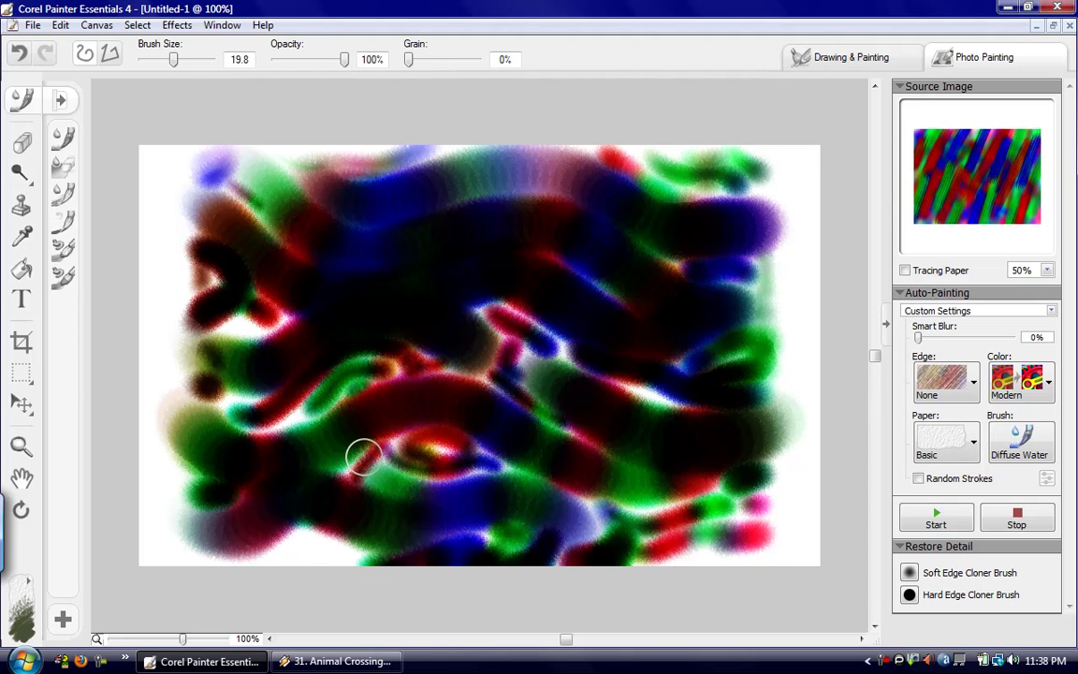
mouse_move(269, 533)
mouse_down()
mouse_move(344, 548)
mouse_move(289, 566)
mouse_move(269, 557)
mouse_move(306, 545)
mouse_move(294, 543)
mouse_move(324, 554)
mouse_move(321, 566)
mouse_move(305, 545)
mouse_move(268, 533)
mouse_up()
mouse_move(273, 575)
mouse_down()
mouse_move(220, 571)
mouse_move(169, 537)
mouse_up()
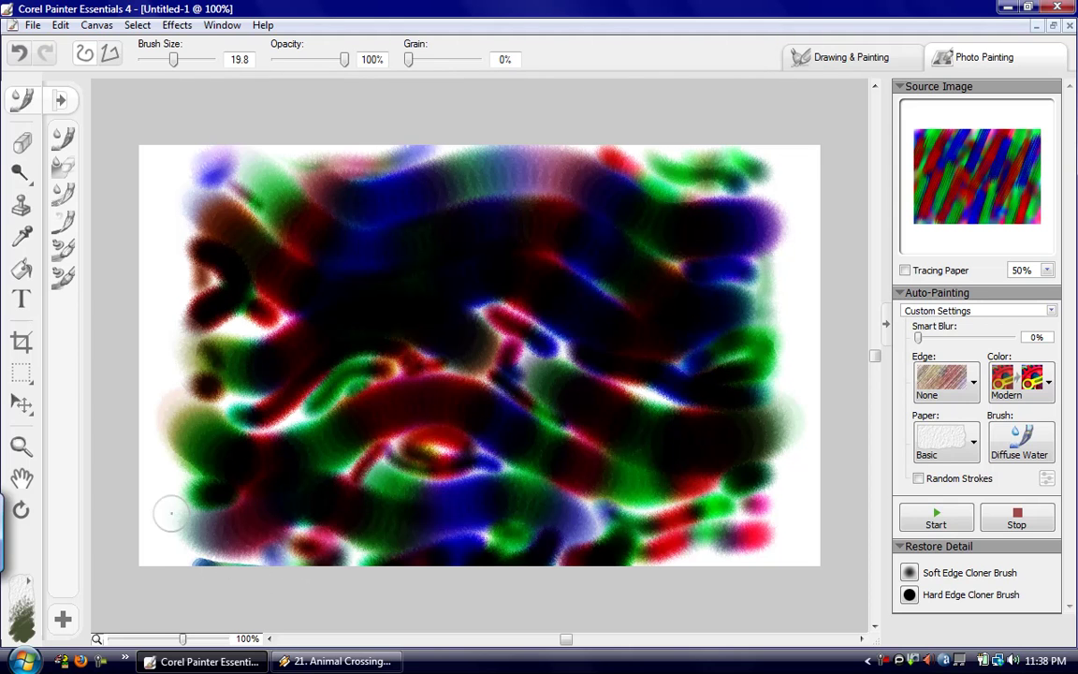
Paint strokes and dabs over the remaining white gaps along the canvas's left side and top edge.
mouse_move(165, 496)
mouse_down()
mouse_move(173, 534)
mouse_move(164, 488)
mouse_move(208, 530)
mouse_move(173, 426)
mouse_move(267, 457)
mouse_move(298, 416)
mouse_move(224, 372)
mouse_move(217, 380)
mouse_move(239, 399)
mouse_move(243, 365)
mouse_up()
mouse_move(260, 325)
mouse_down()
mouse_move(220, 335)
mouse_move(239, 310)
mouse_move(242, 232)
mouse_move(262, 219)
mouse_move(285, 169)
mouse_move(365, 184)
mouse_up()
drag(449, 143, 409, 162)
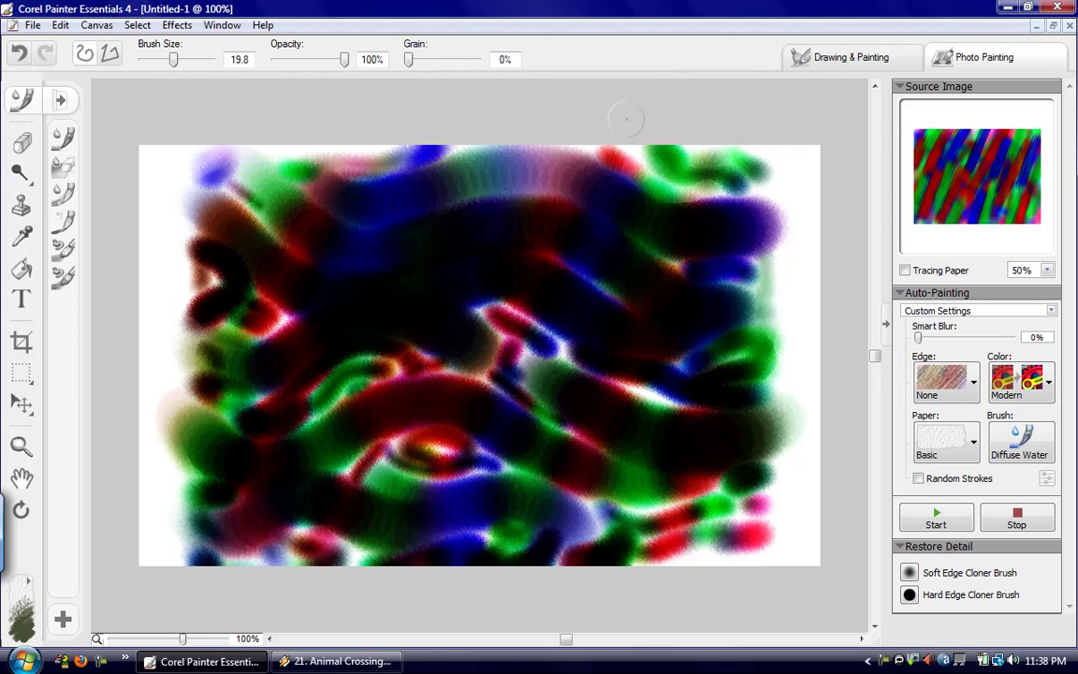
mouse_move(643, 178)
mouse_down()
mouse_move(619, 129)
mouse_move(636, 178)
mouse_move(666, 152)
mouse_move(699, 200)
mouse_move(722, 148)
mouse_up()
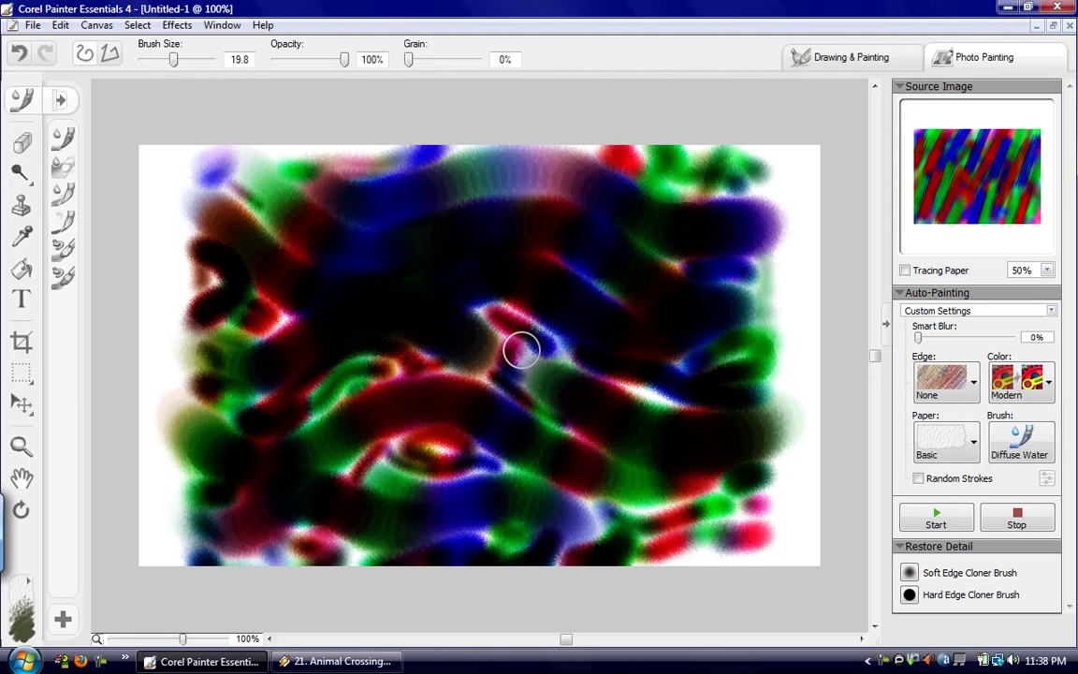
Cover the white gaps right of centre, in the eye-shaped spot and at the upper left with Diffuse Water strokes.
mouse_move(520, 373)
mouse_down()
mouse_move(483, 378)
mouse_move(562, 361)
mouse_move(614, 369)
mouse_move(665, 397)
mouse_up()
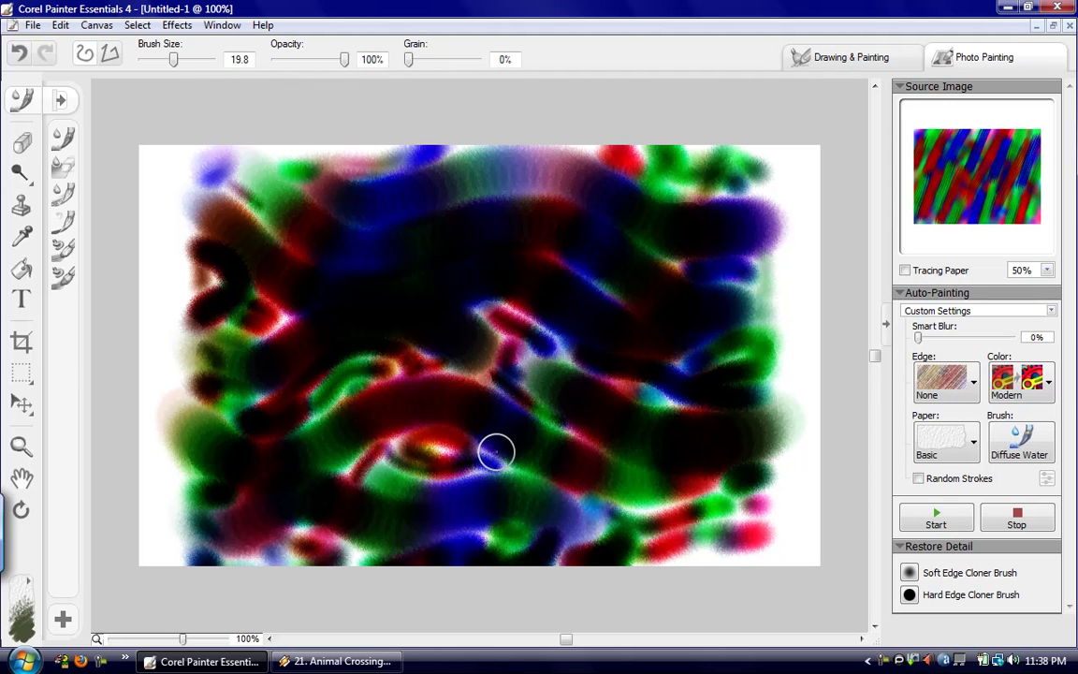
mouse_move(452, 446)
mouse_down()
mouse_move(516, 511)
mouse_move(479, 525)
mouse_up()
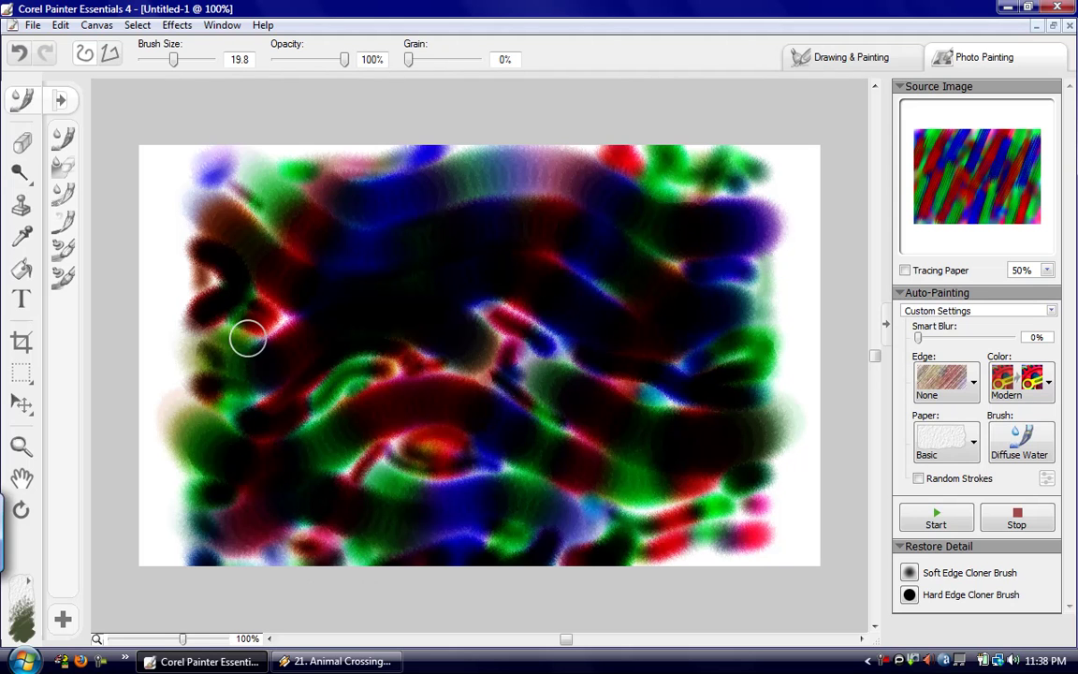
click(267, 166)
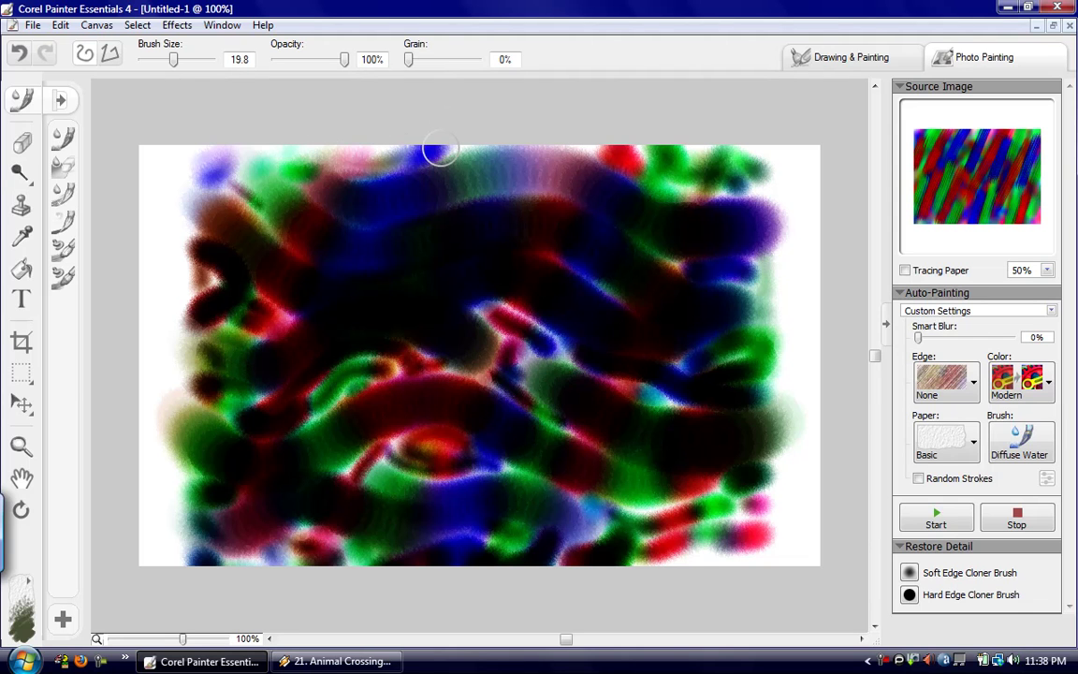
Choose the Impressionist brush and paint short strokes at the canvas's upper-right corner and over the red eye-shaped spot.
click(60, 99)
click(160, 104)
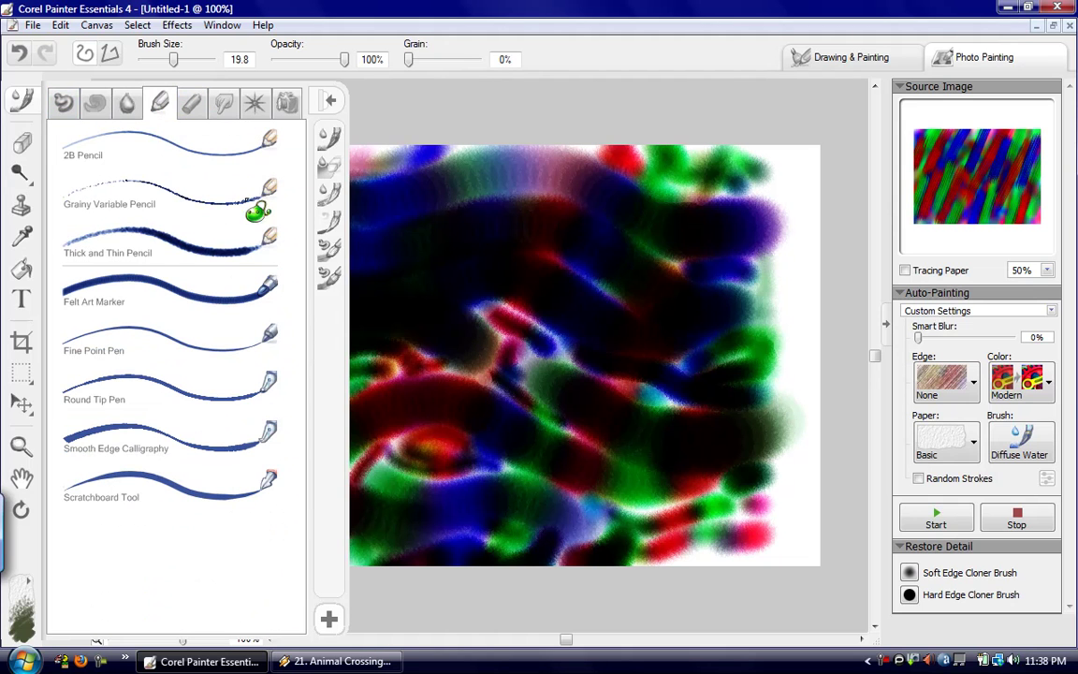
click(224, 103)
click(191, 103)
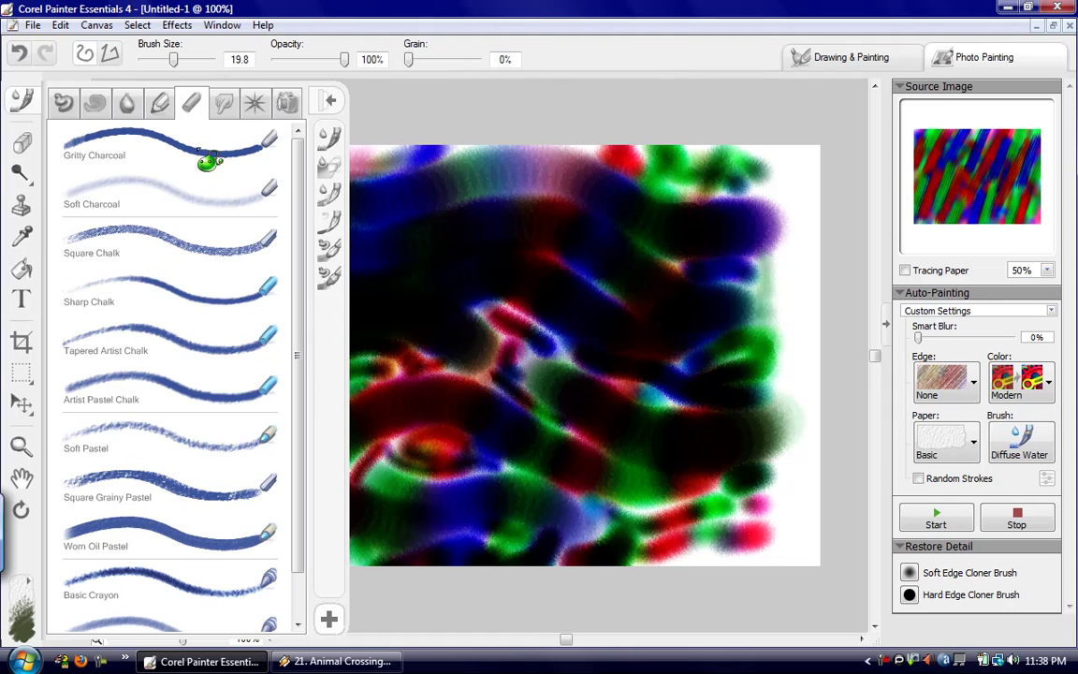
click(160, 103)
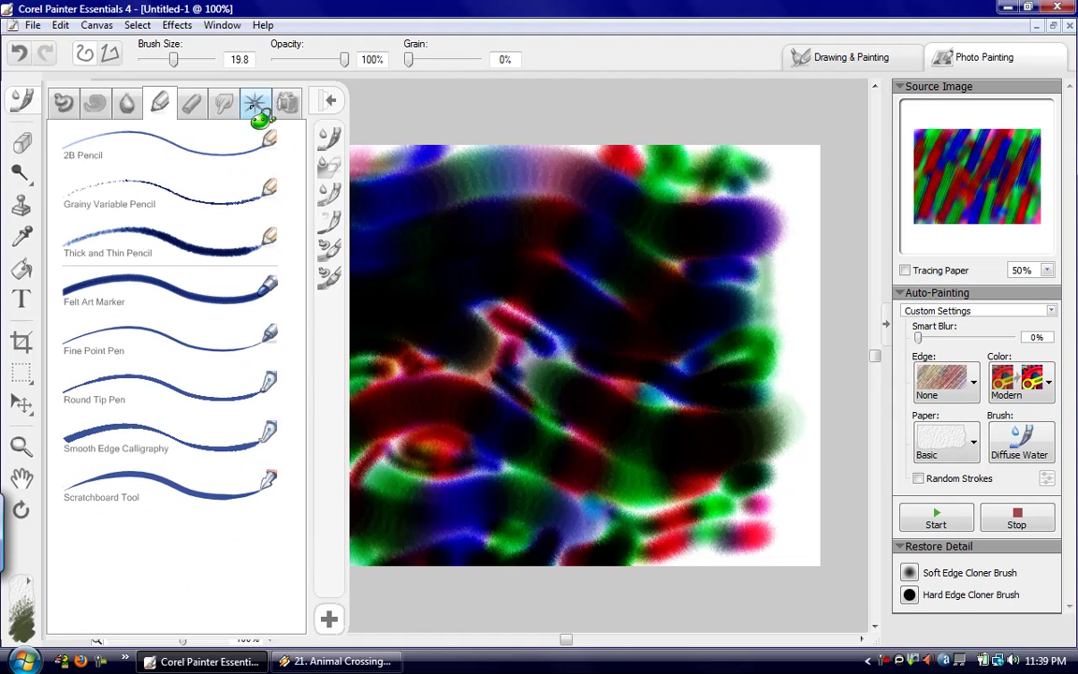
click(249, 107)
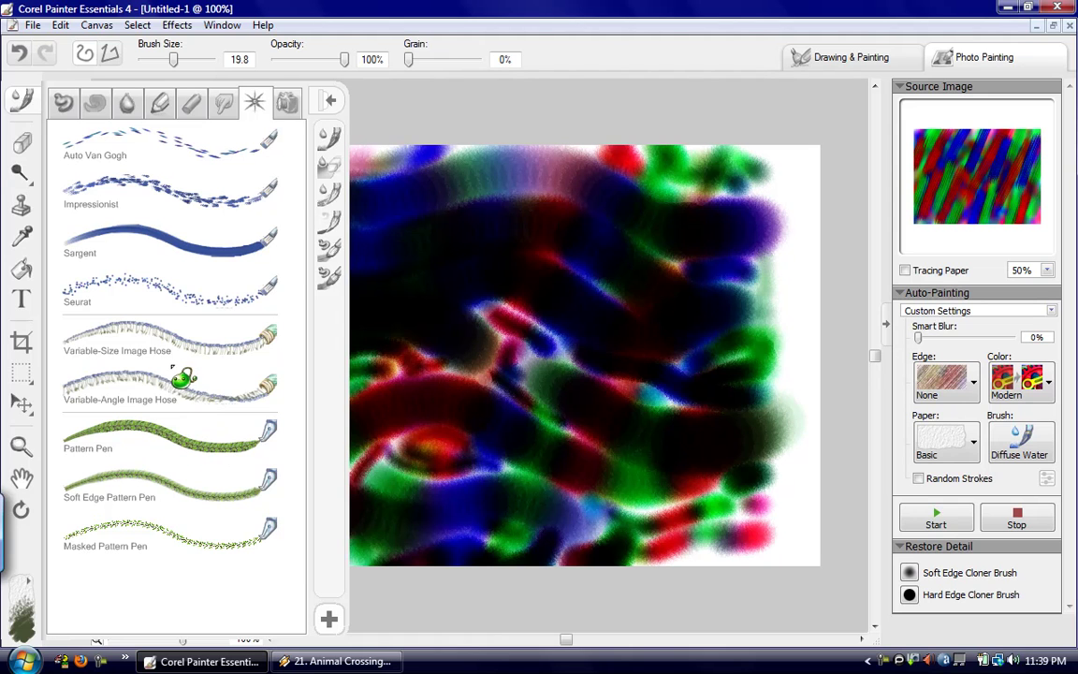
click(210, 192)
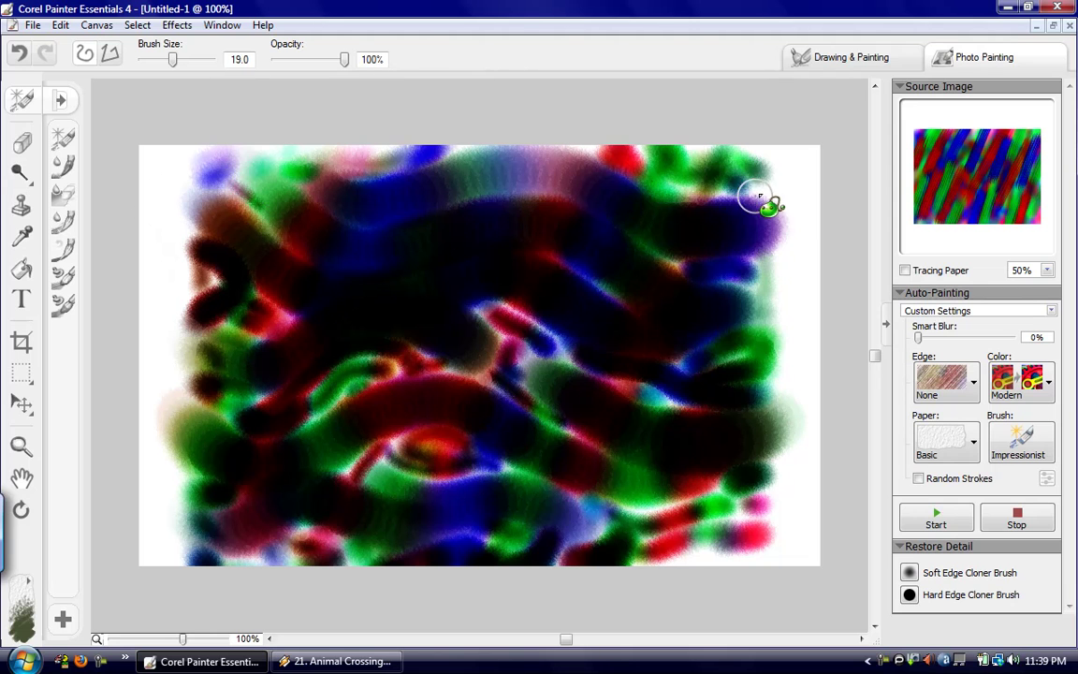
drag(775, 198, 766, 173)
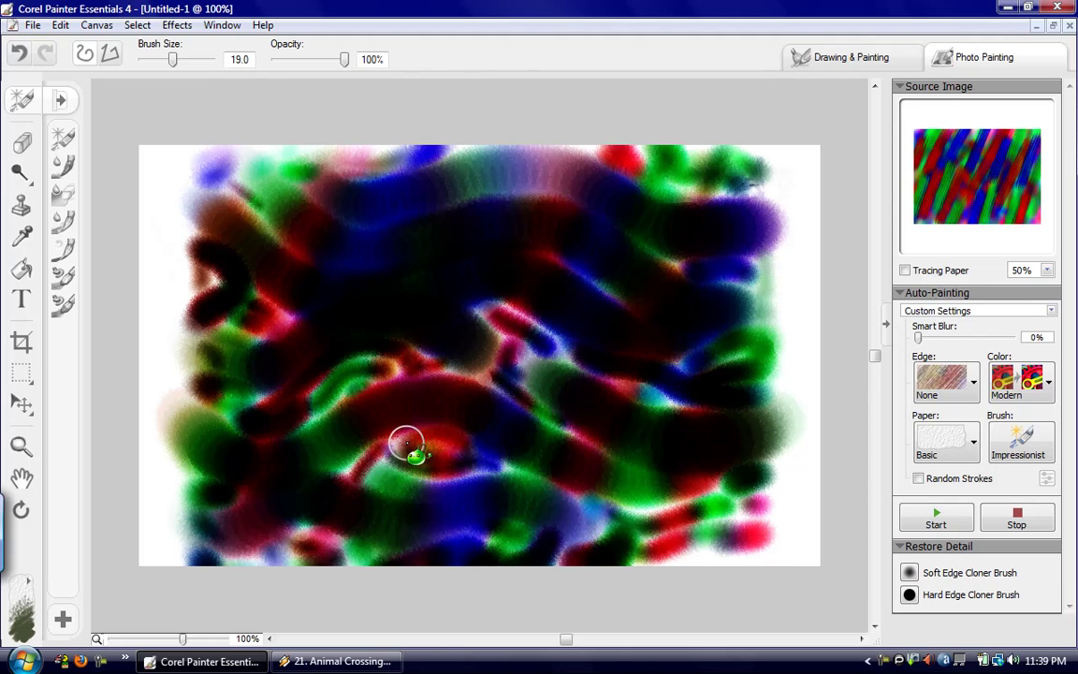
drag(430, 457, 445, 452)
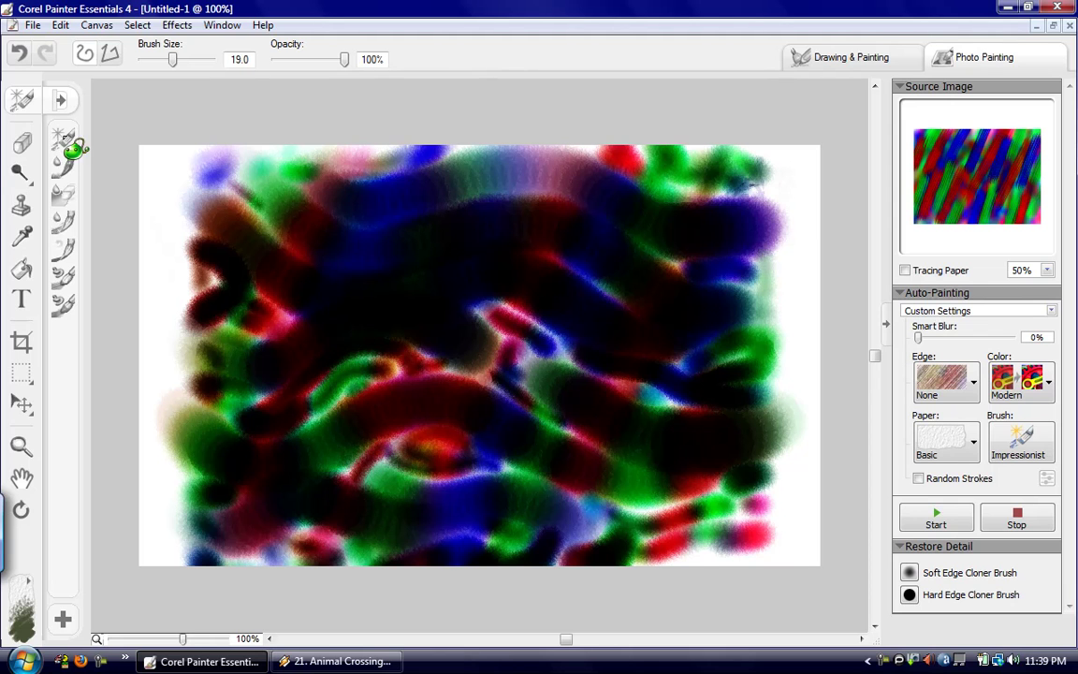
Return to the Diffuse Water brush at size 13.2 and paint strokes across the white gaps along the canvas's top edge.
click(70, 167)
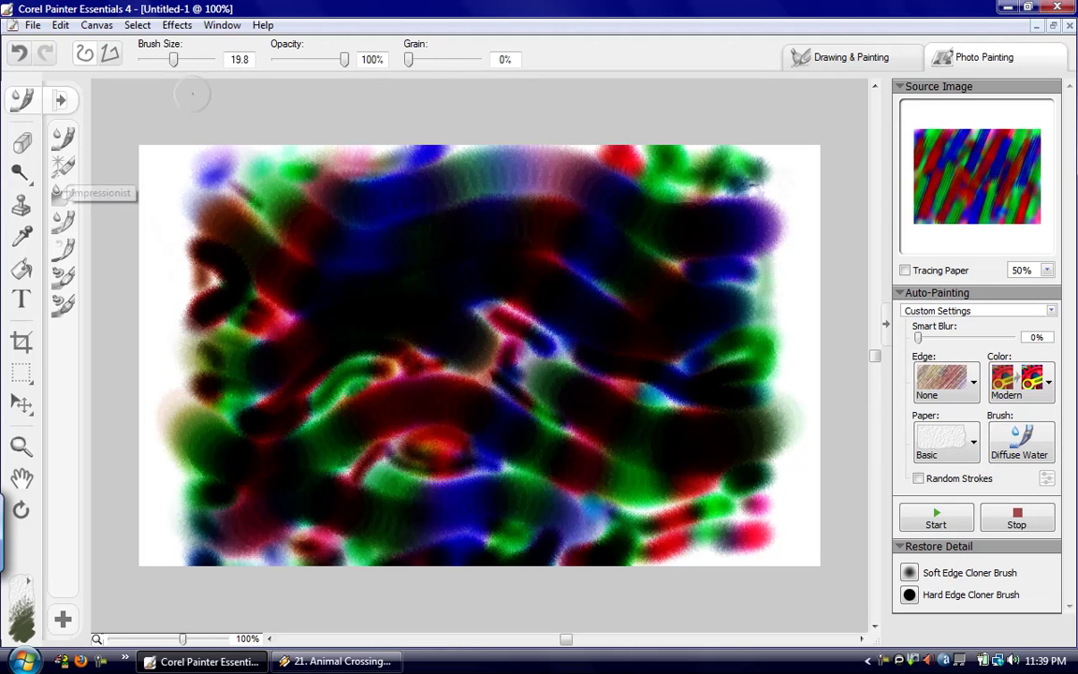
drag(173, 59, 170, 73)
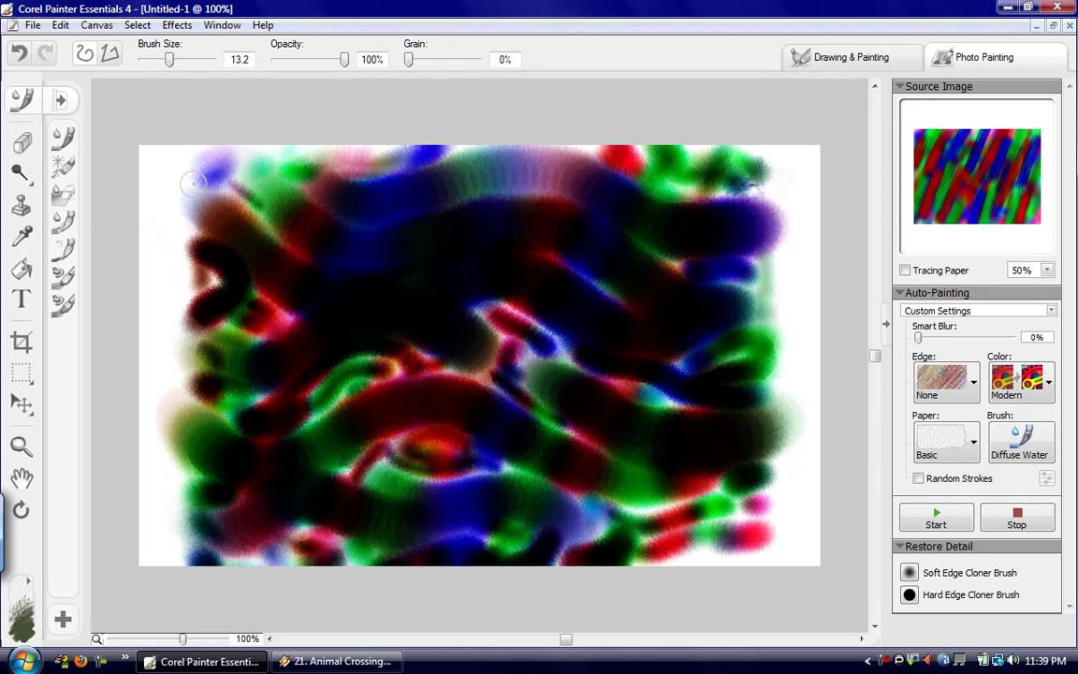
mouse_move(224, 173)
mouse_down()
mouse_move(282, 142)
mouse_move(222, 166)
mouse_move(321, 165)
mouse_move(285, 160)
mouse_move(342, 150)
mouse_move(501, 156)
mouse_up()
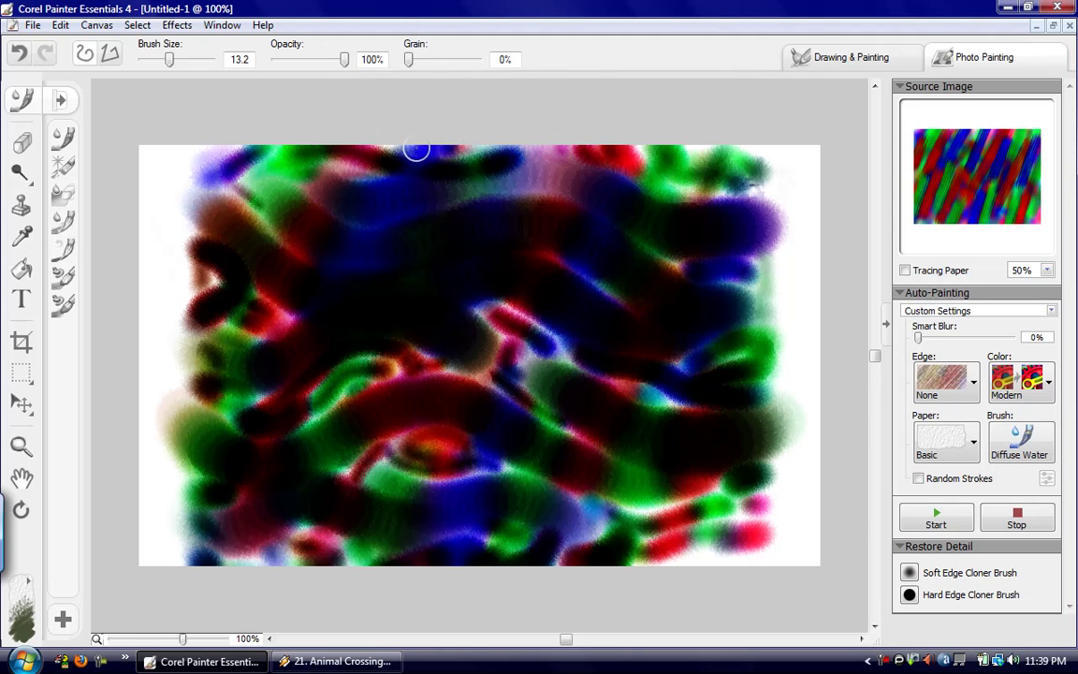
Paint Diffuse Water strokes over the pale gaps from the canvas's upper-right corner down the right side to the lower-right corner.
drag(685, 165, 715, 133)
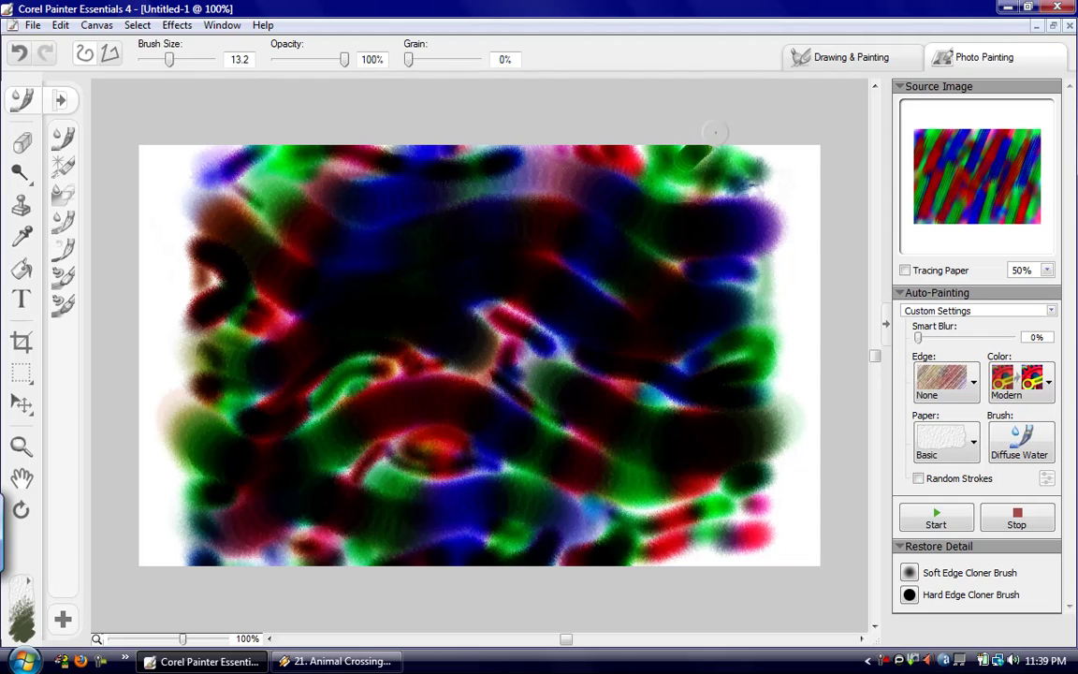
drag(665, 183, 720, 194)
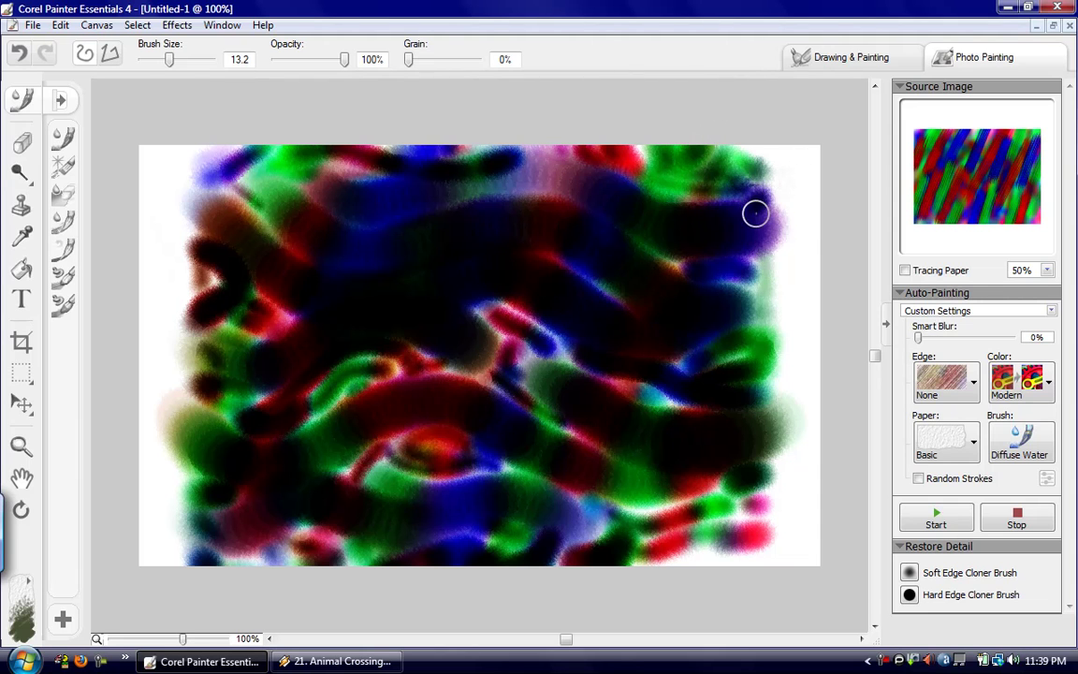
drag(754, 186, 755, 137)
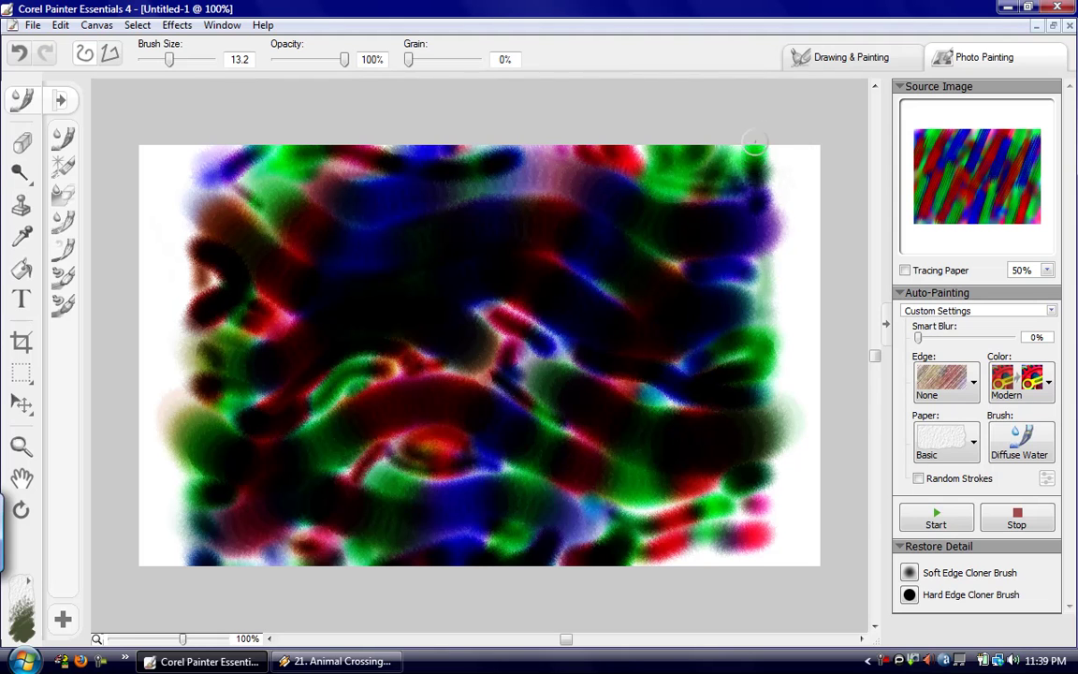
drag(729, 283, 762, 297)
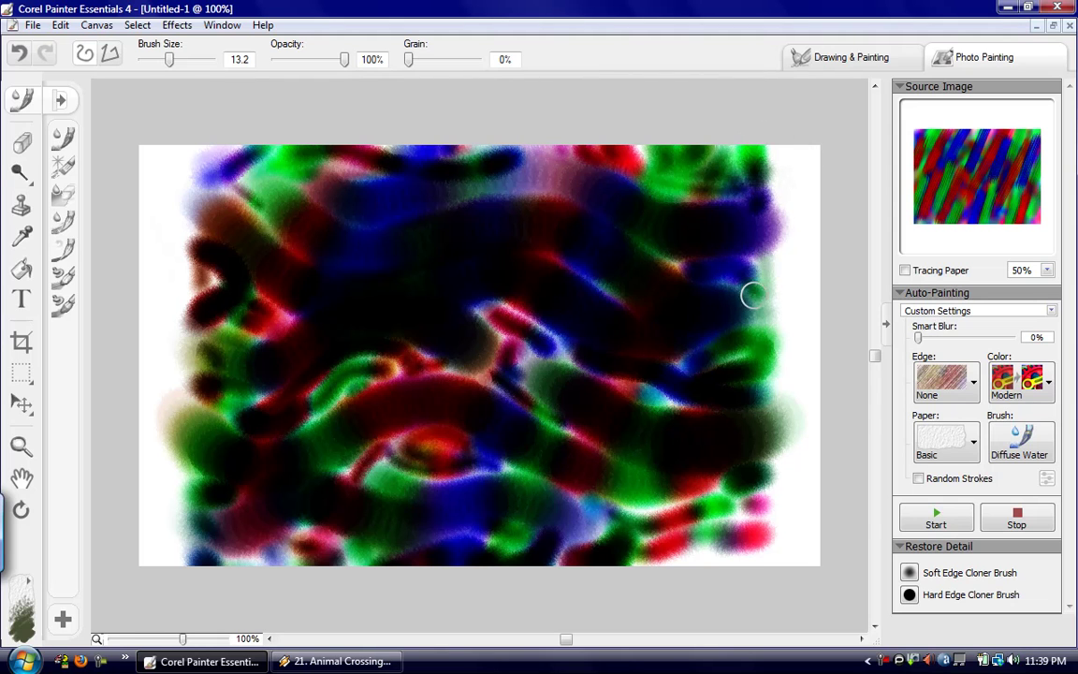
drag(661, 396, 694, 403)
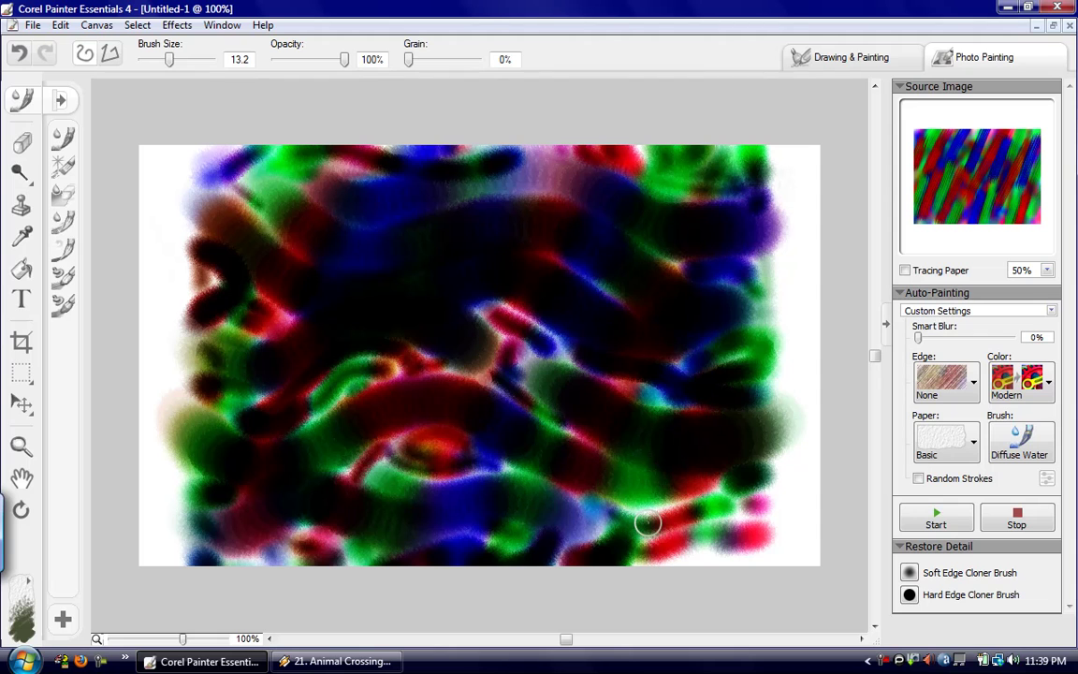
drag(639, 493, 688, 507)
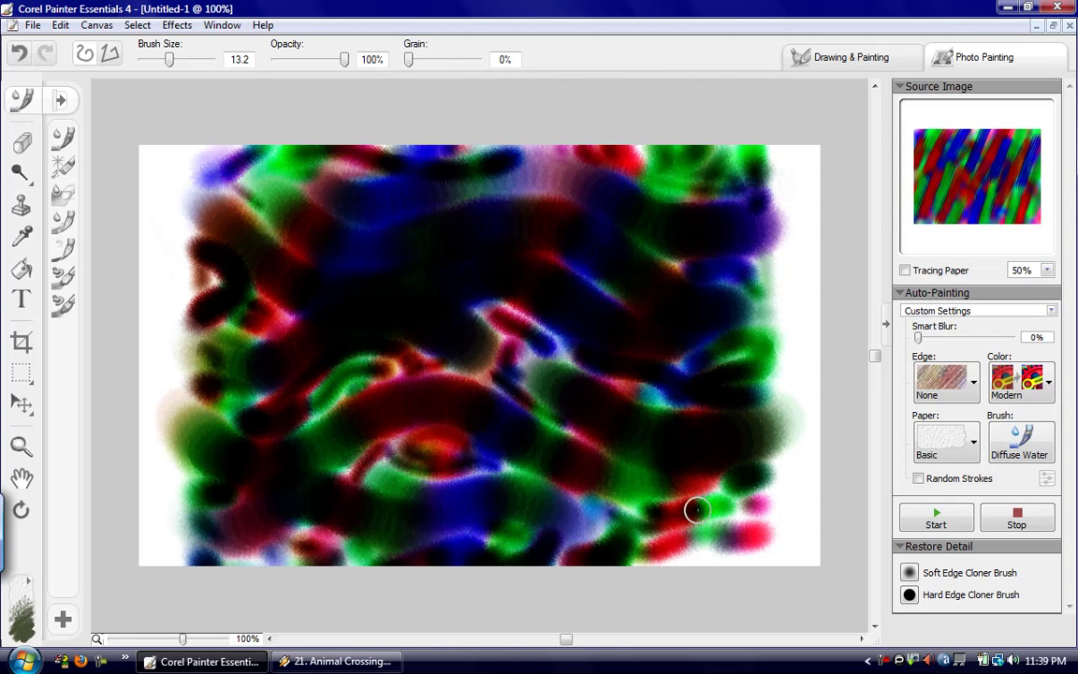
drag(719, 552, 673, 558)
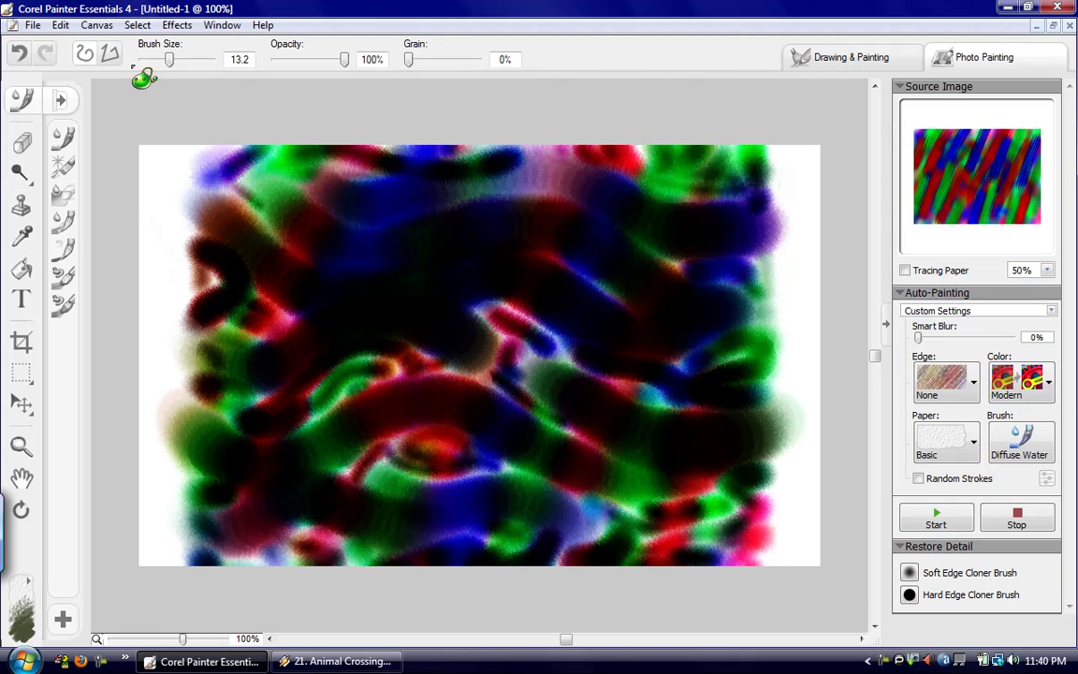
Start saving the painting as a new file in the Pictures folder with JPEG as the file type.
click(37, 26)
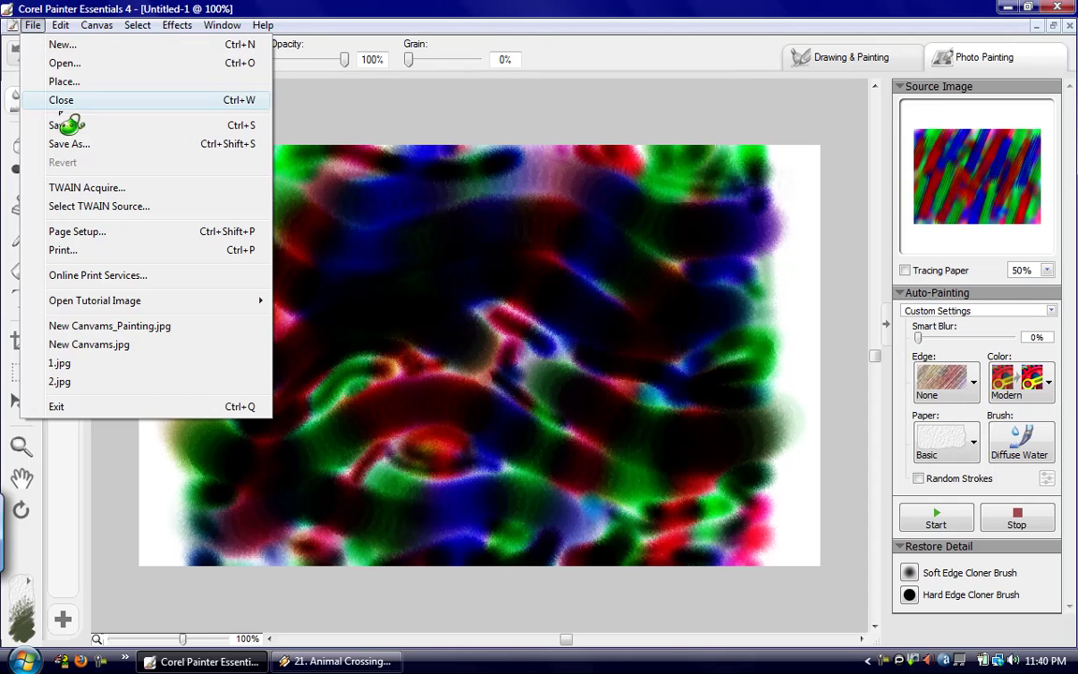
click(67, 144)
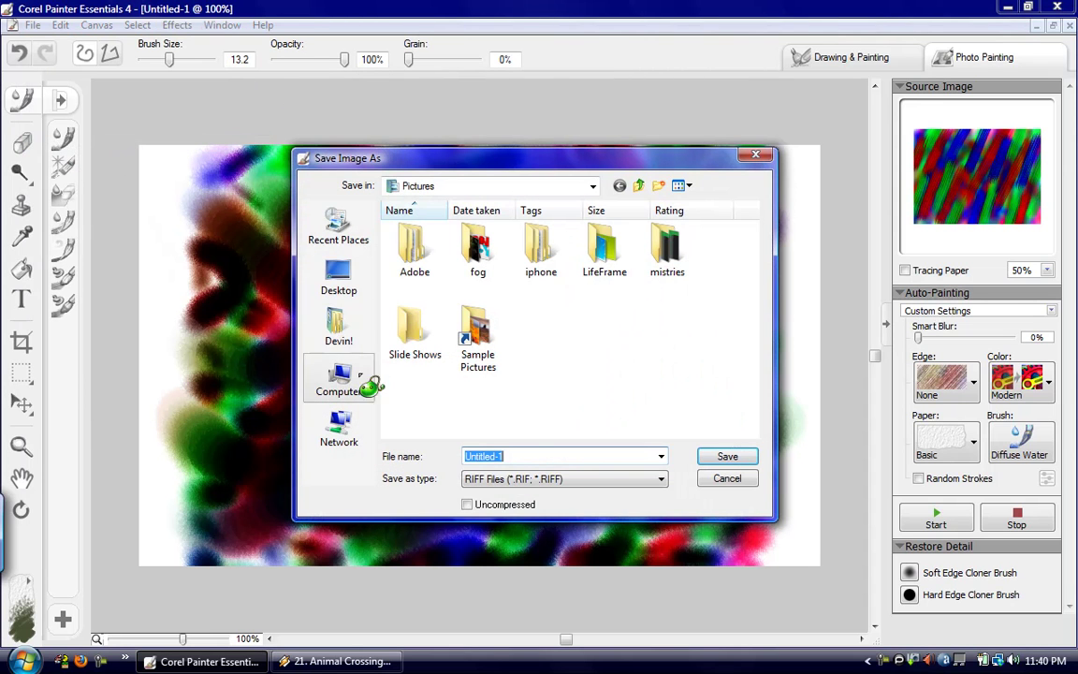
click(550, 479)
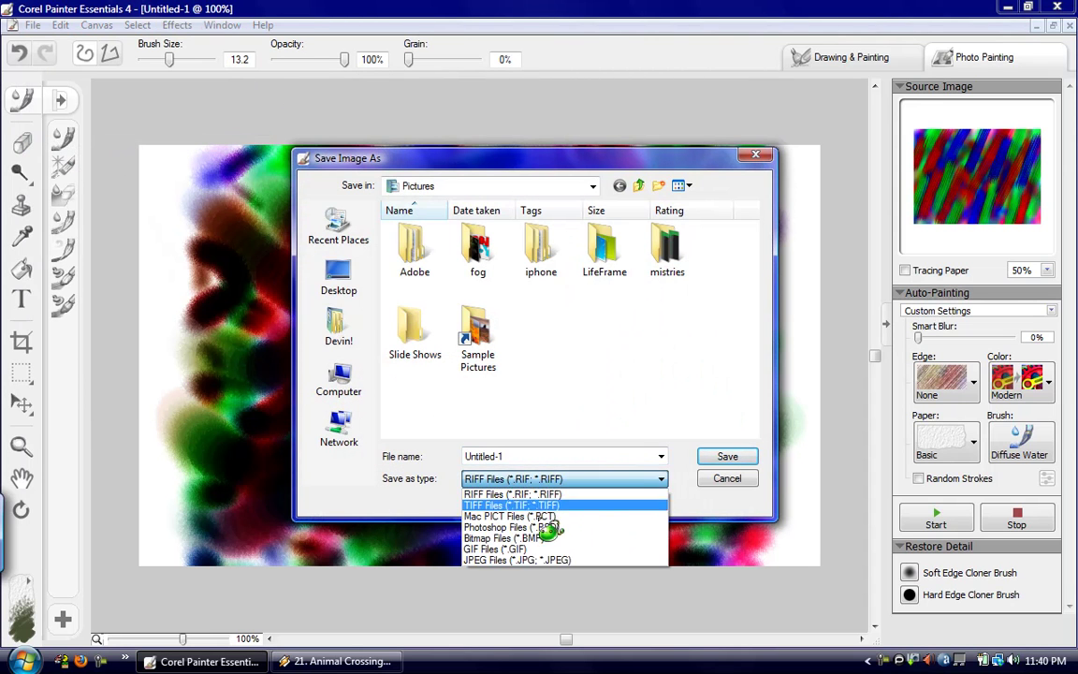
click(524, 548)
click(554, 480)
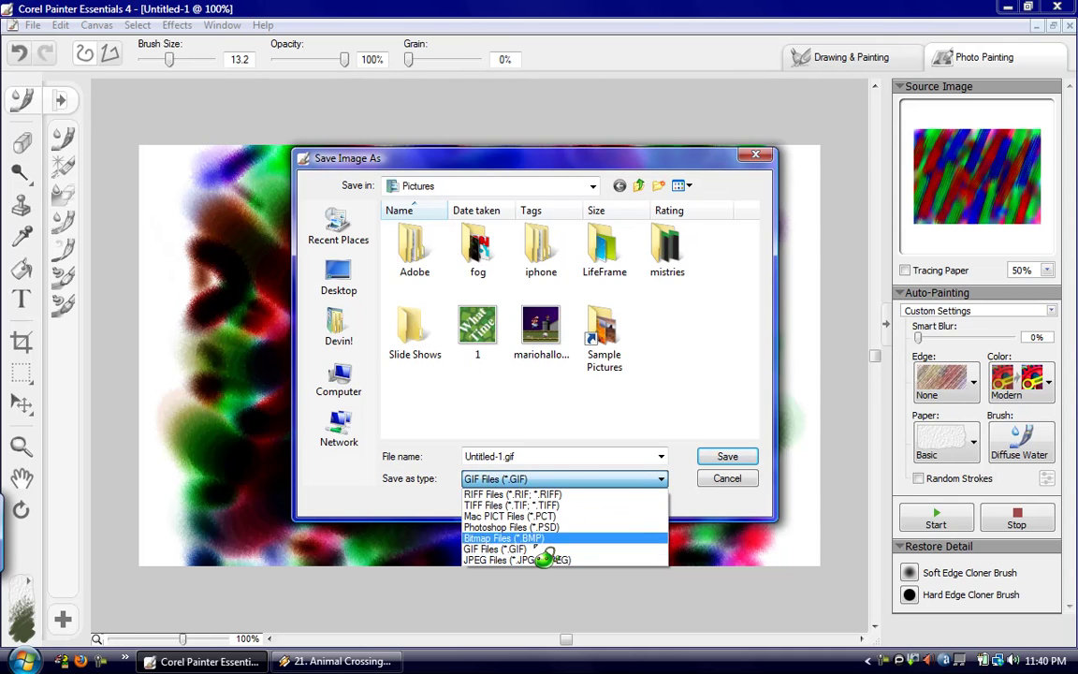
click(531, 568)
Name the file picture.jpg using the on-screen keyboard and submit the save.
click(523, 457)
double_click(502, 456)
click(500, 456)
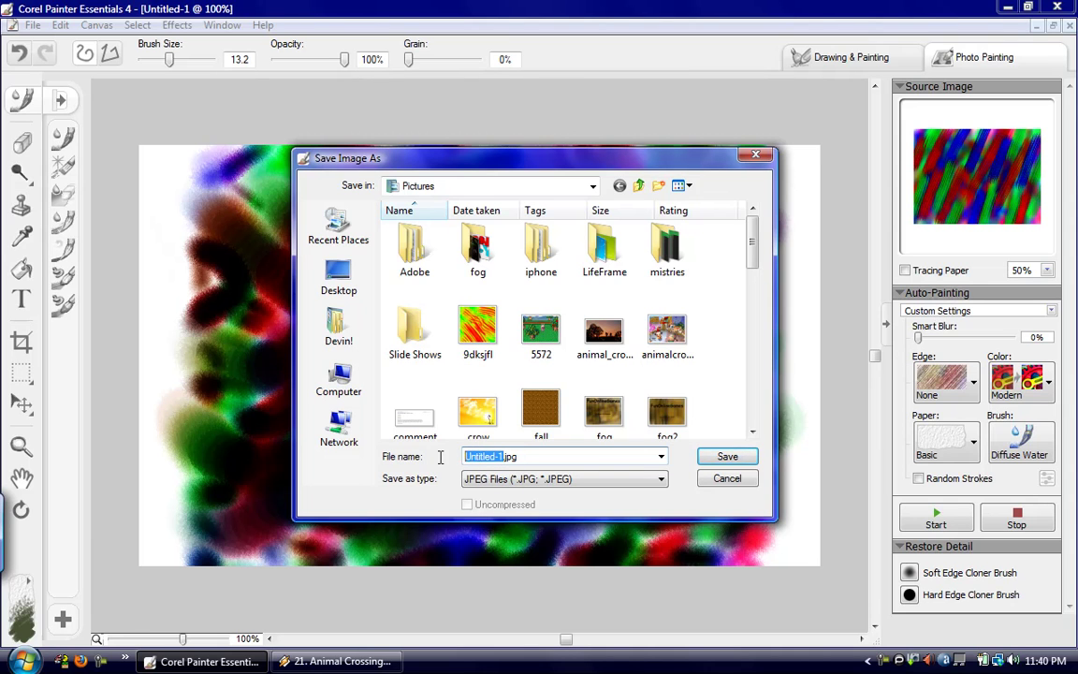
text(a)
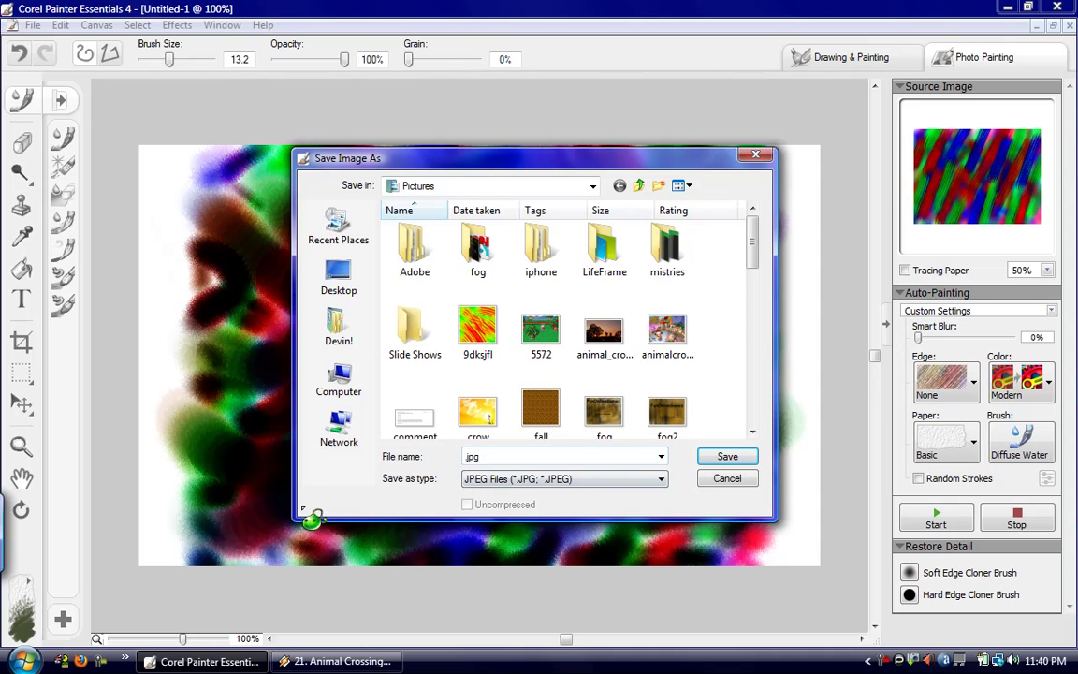
click(9, 541)
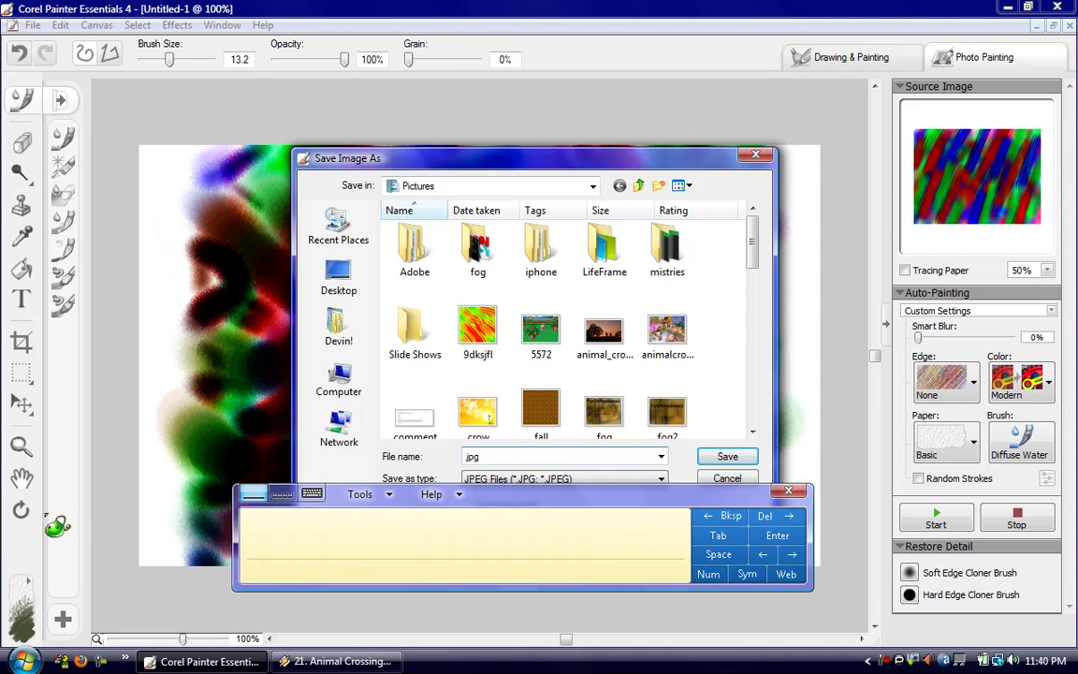
click(328, 493)
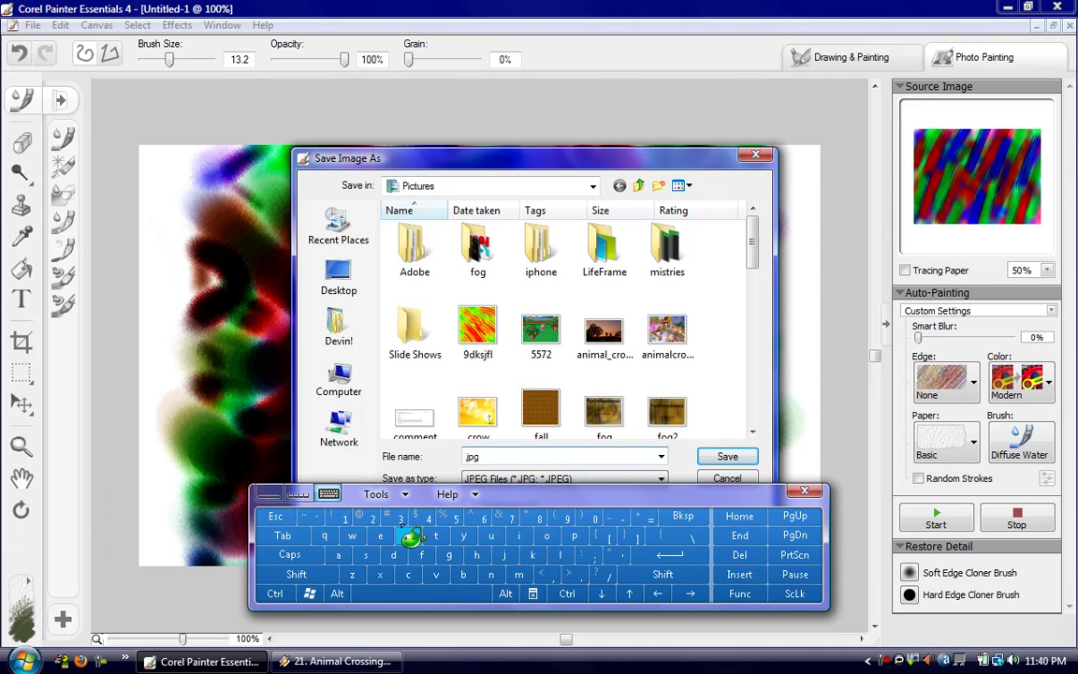
click(574, 538)
click(520, 535)
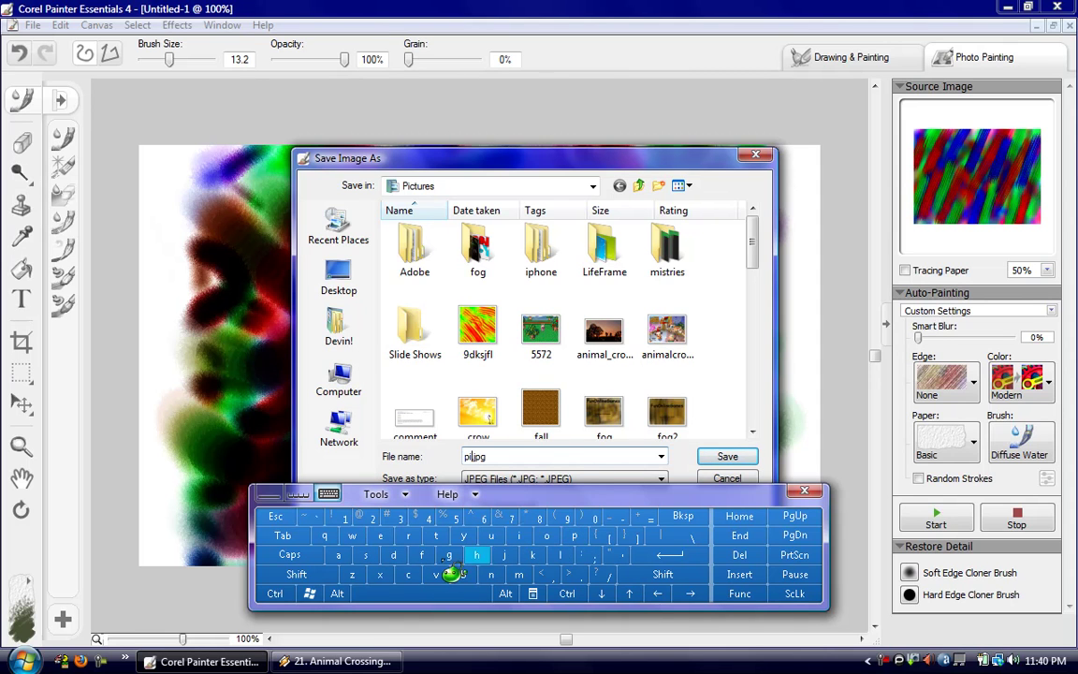
click(408, 574)
click(435, 535)
click(492, 535)
click(408, 535)
click(381, 537)
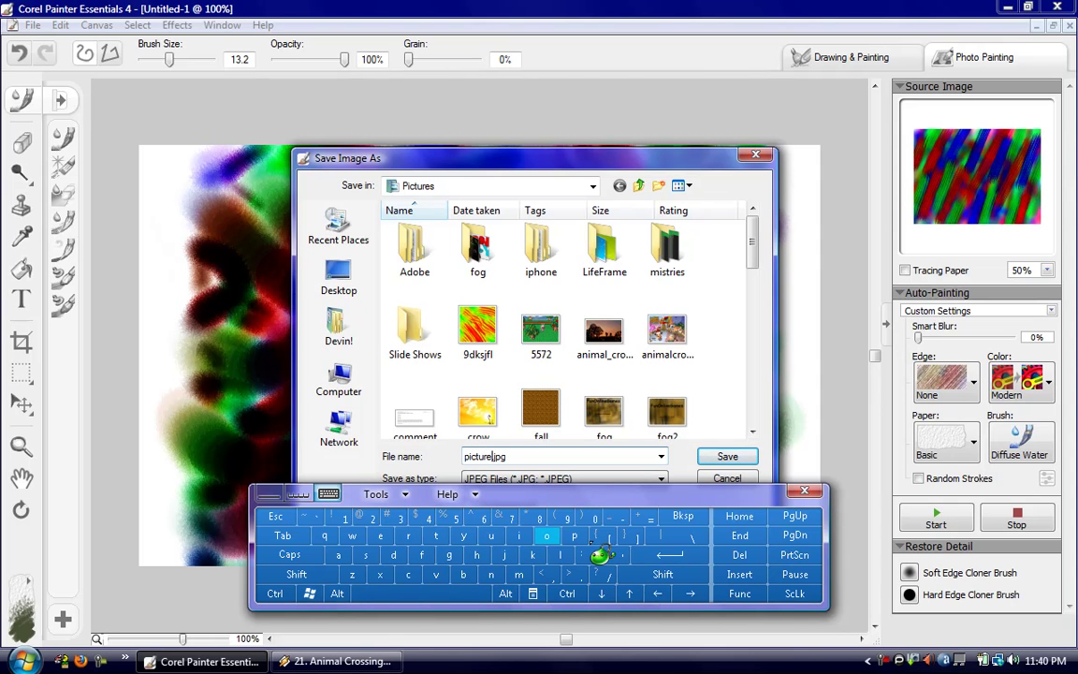
click(665, 558)
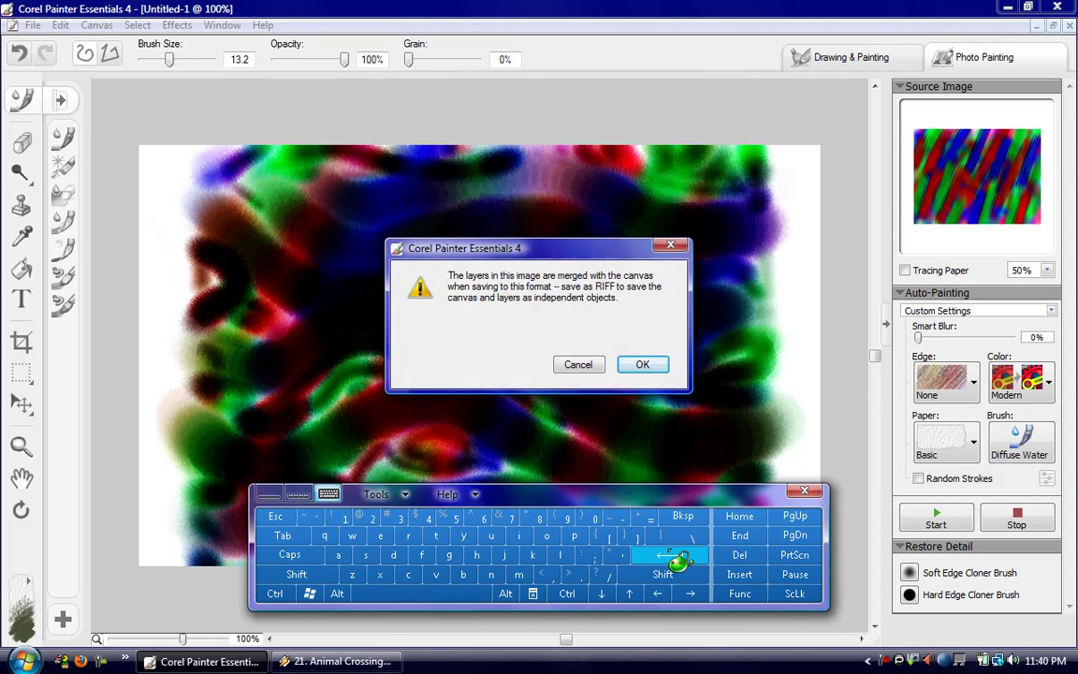
Accept merging the layers, close the on-screen keyboard, inspect several areas of the JPEG preview and save at Excellent quality.
click(646, 365)
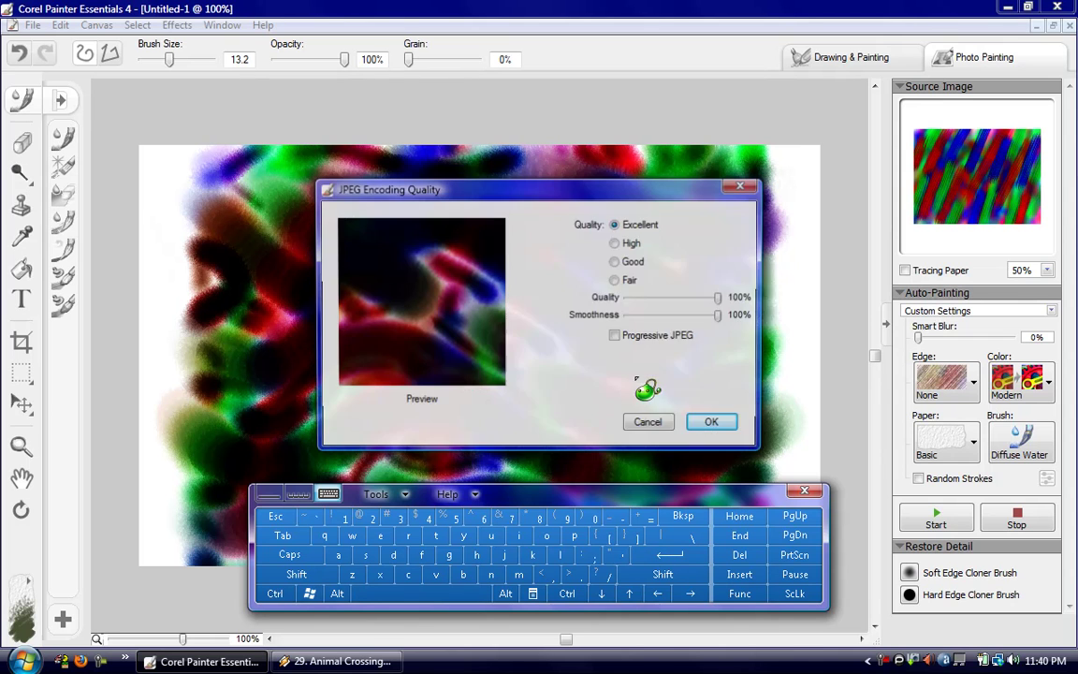
click(805, 491)
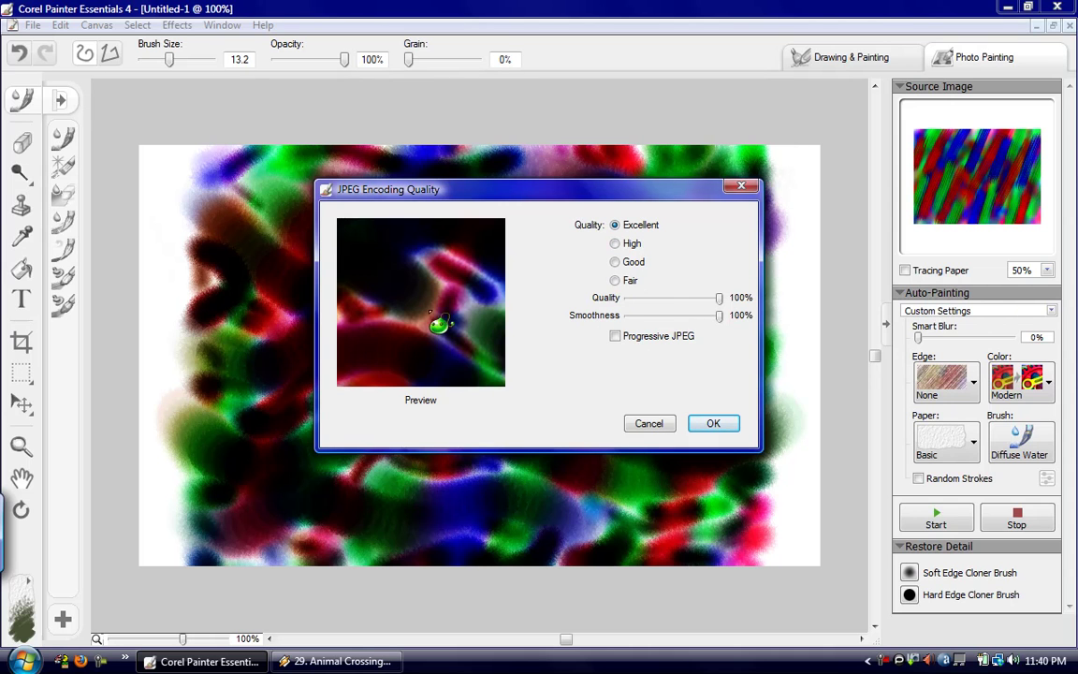
drag(439, 329, 508, 394)
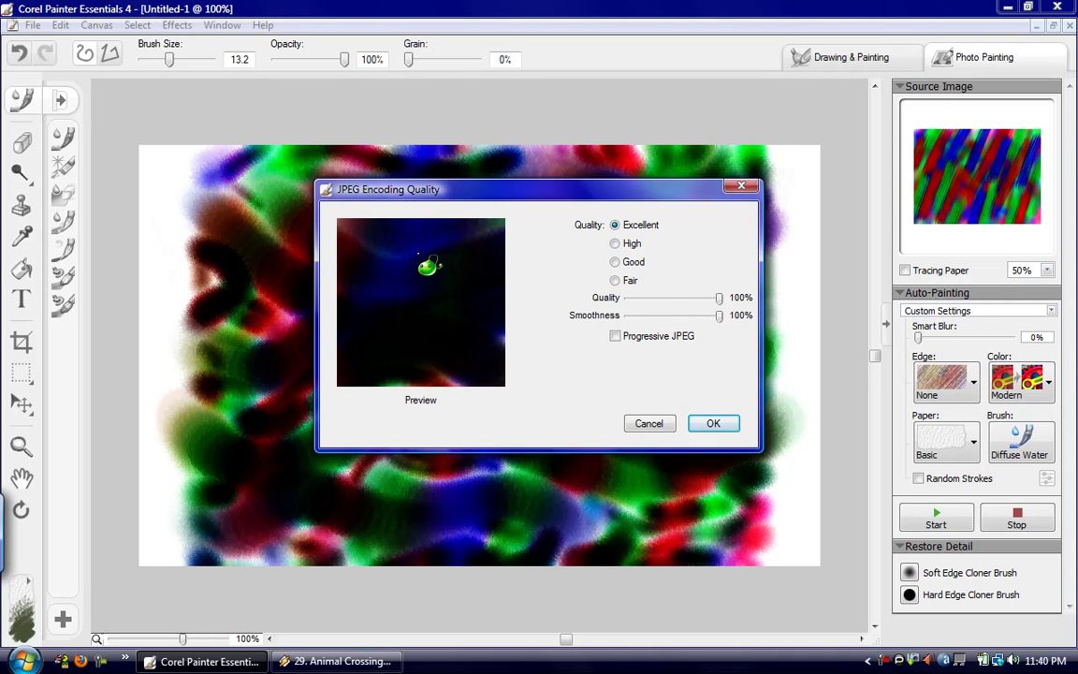
drag(411, 324, 417, 361)
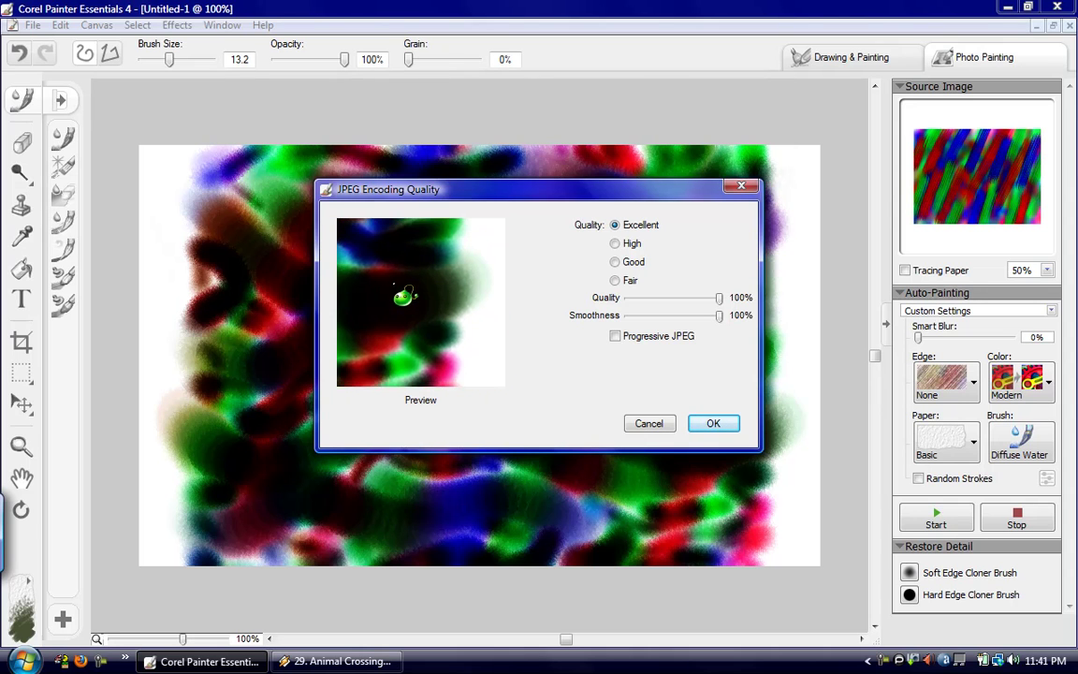
drag(403, 297, 468, 337)
click(711, 425)
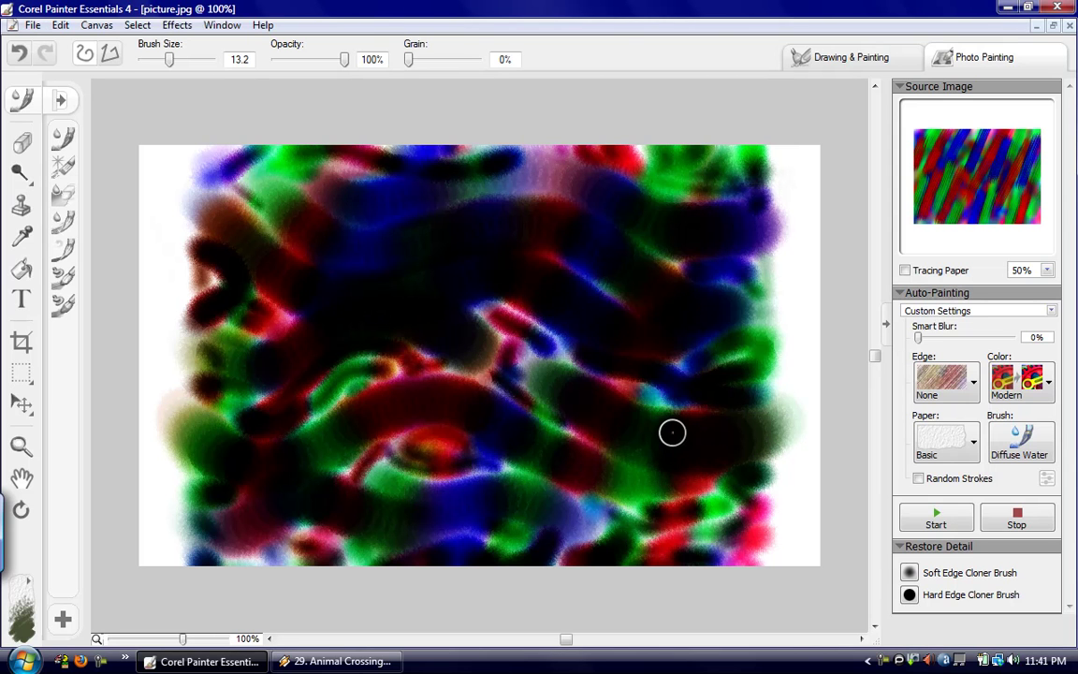
Switch to the Winamp music player and close it.
click(337, 661)
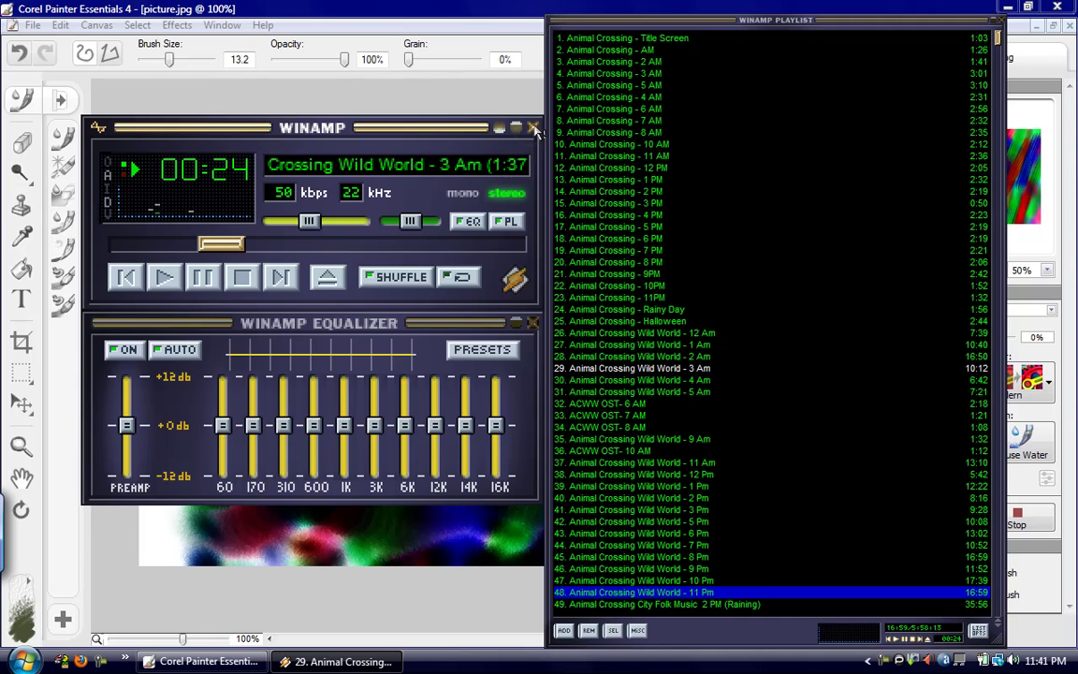
click(532, 127)
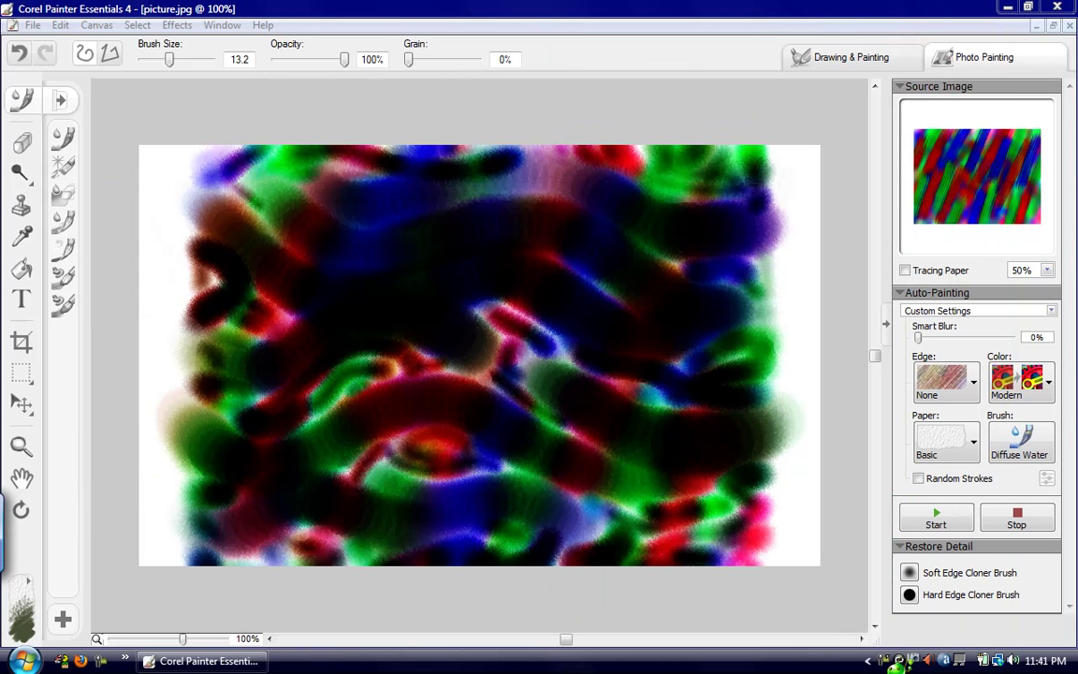